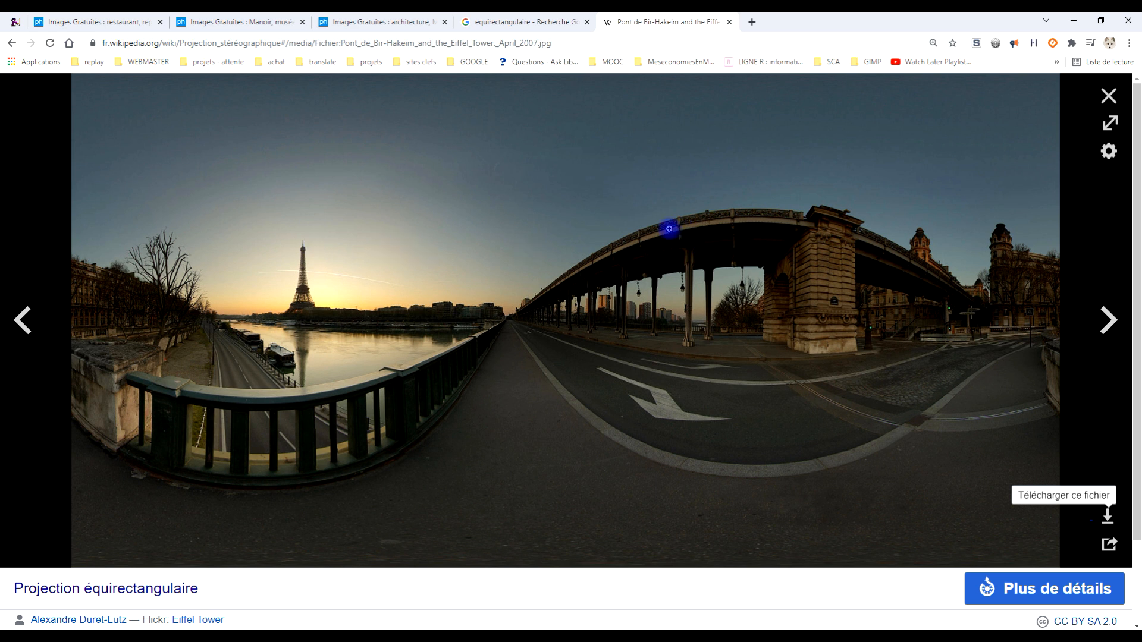
- Look through the sample equirectangular panoramas already open in the browser: bedroom, kitchen, living room and restaurant
{"action": "left_click", "coordinate": [520, 20]}
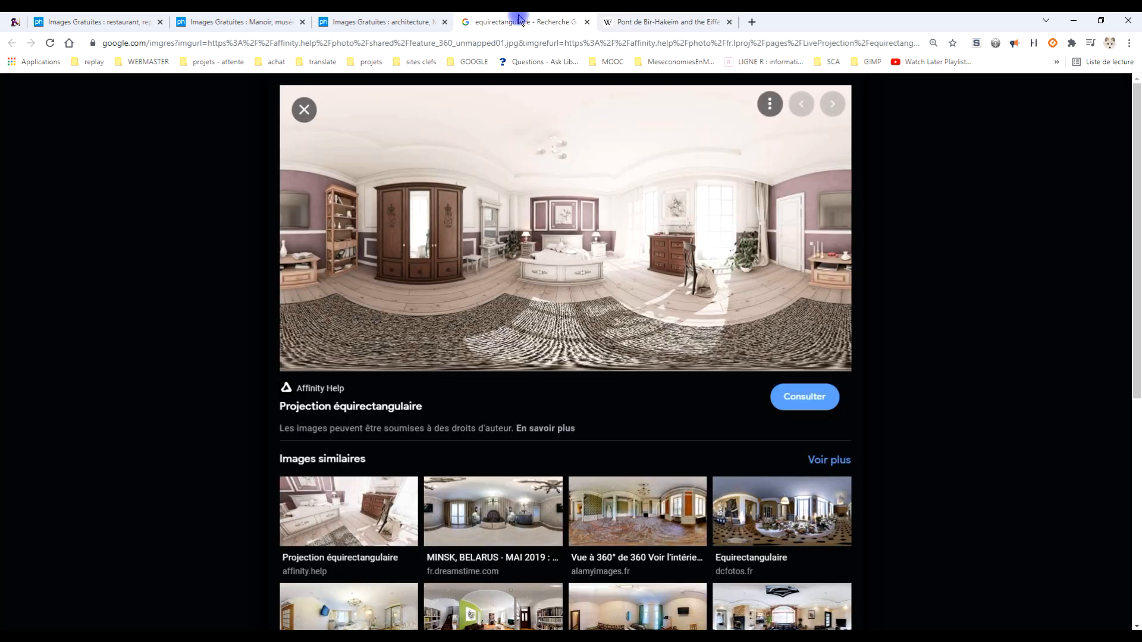
{"action": "left_click", "coordinate": [383, 22]}
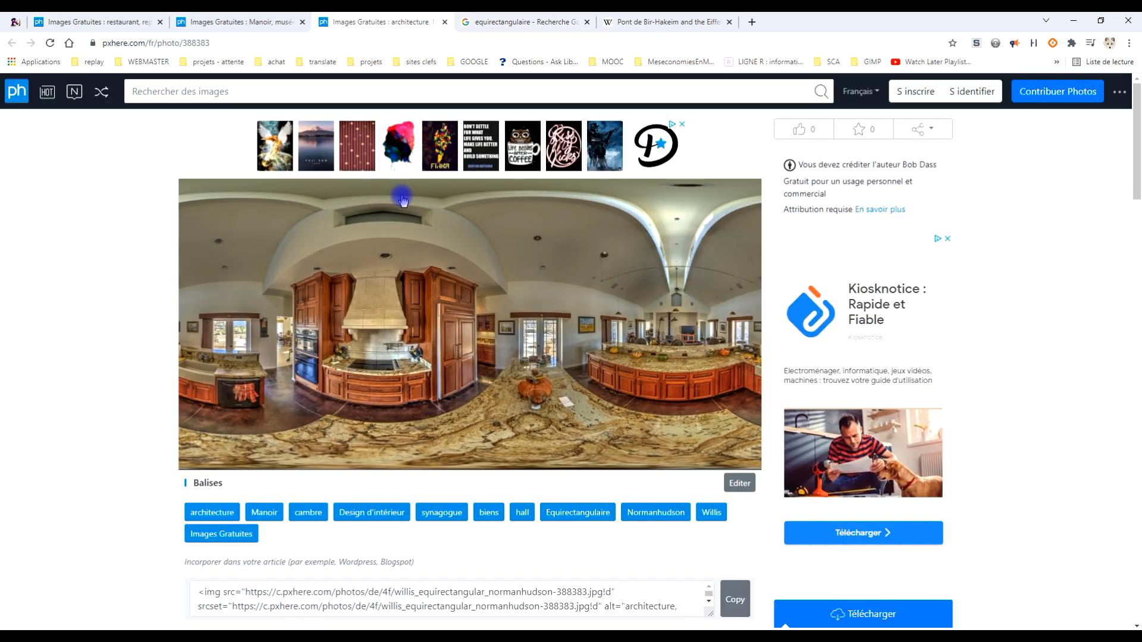
{"action": "left_click", "coordinate": [229, 16]}
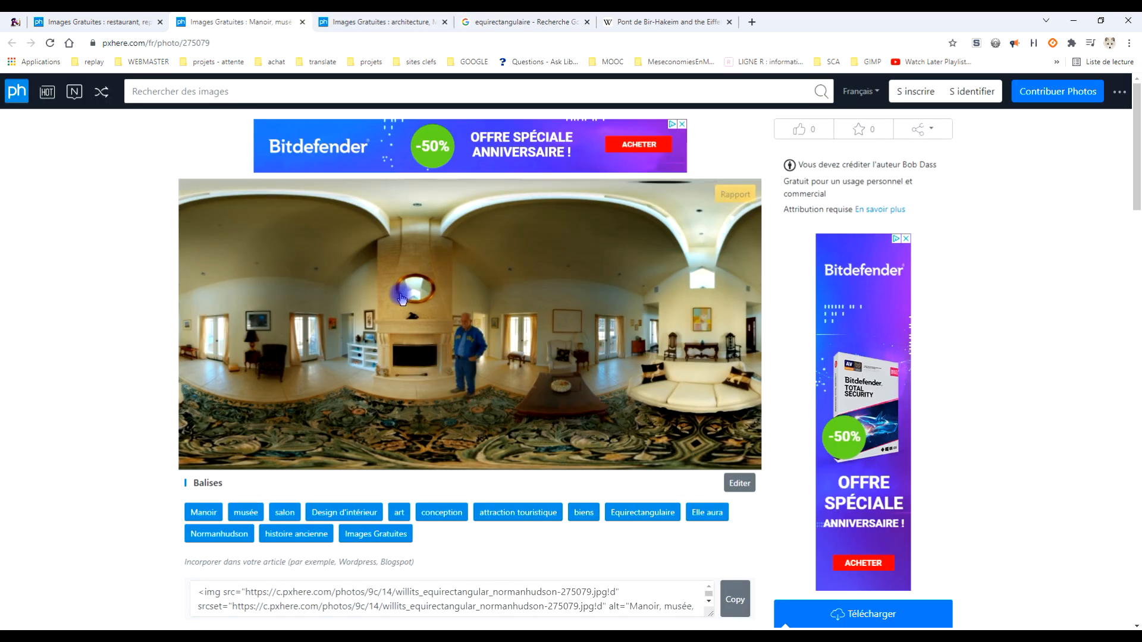
{"action": "left_click", "coordinate": [92, 18]}
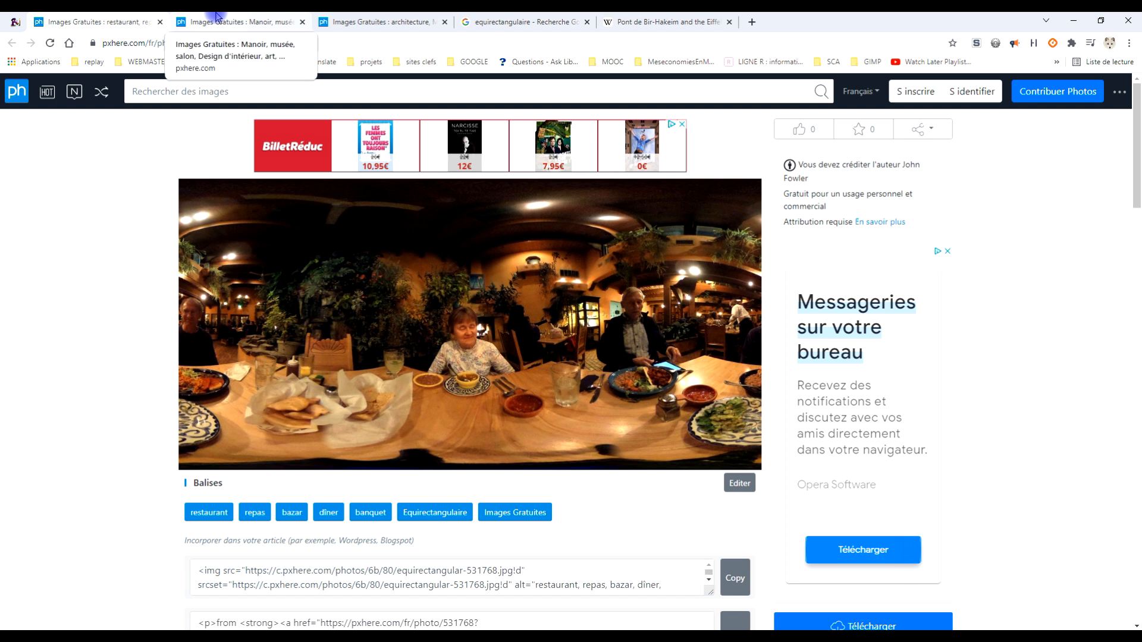
{"action": "left_click", "coordinate": [505, 22]}
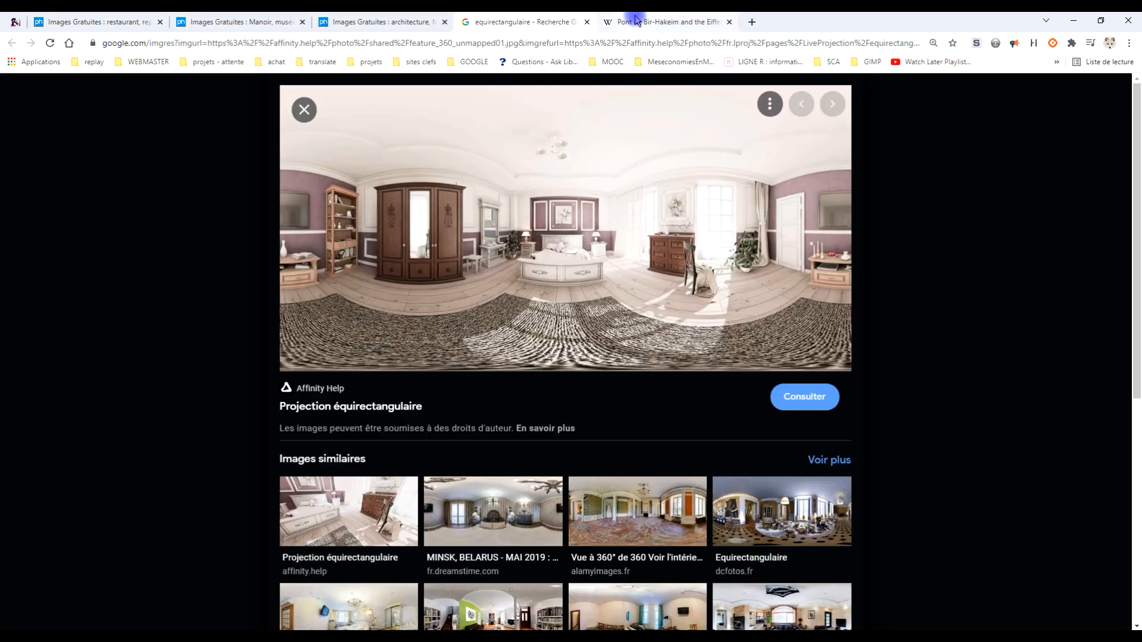
- Copy the Pont de Bir-Hakeim and Eiffel Tower panorama image from the Wikipedia page
{"action": "left_click", "coordinate": [633, 22]}
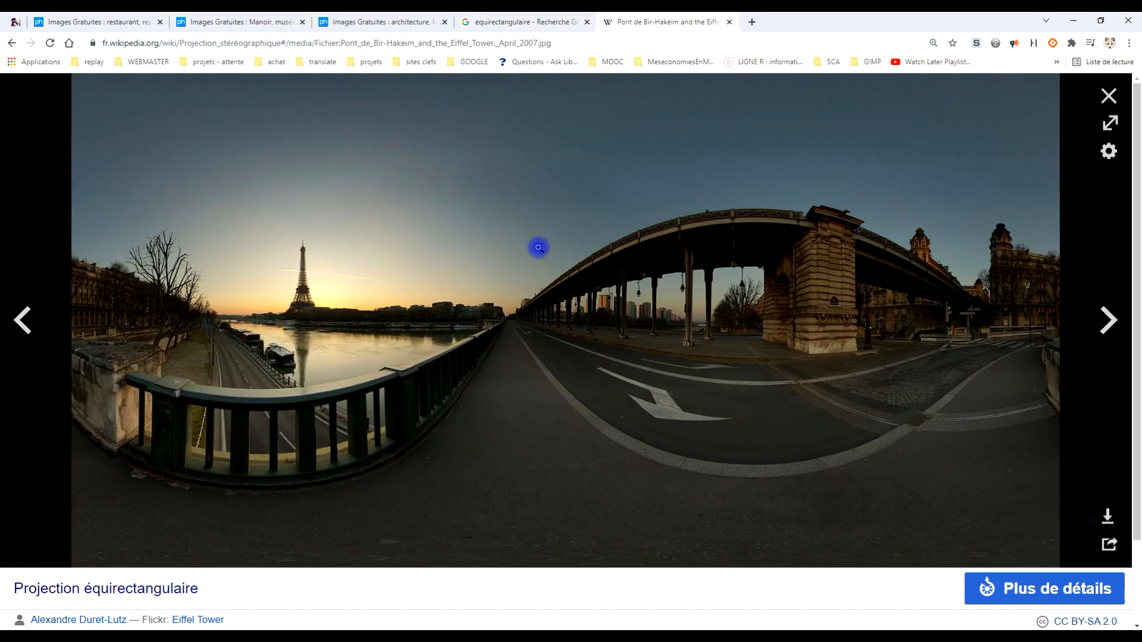
{"action": "right_click", "coordinate": [487, 229]}
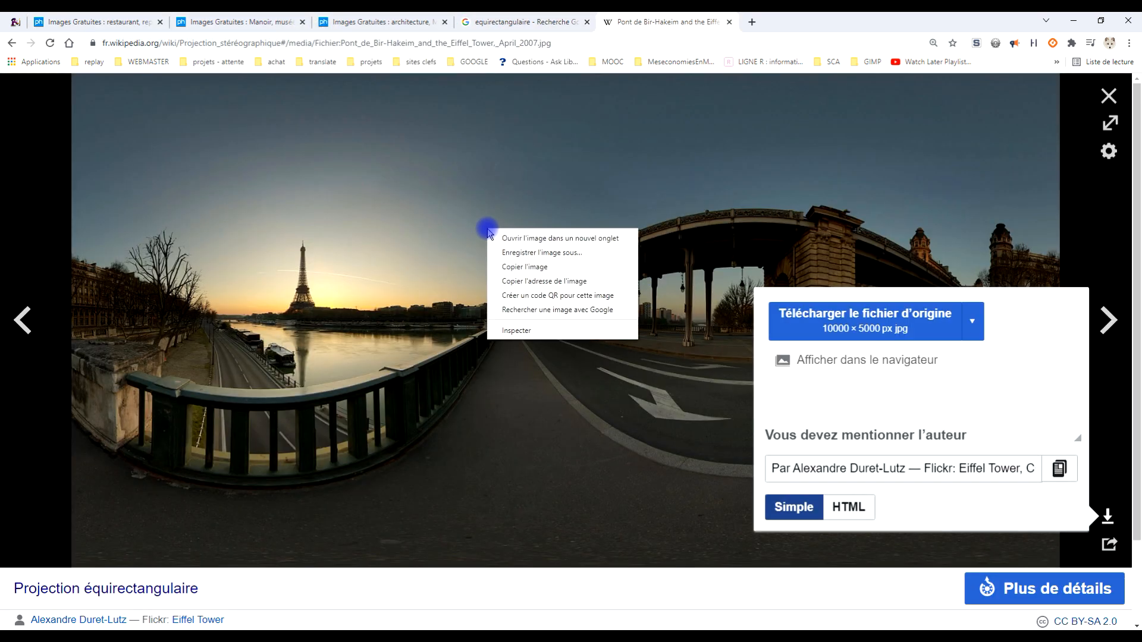
{"action": "left_click", "coordinate": [539, 268]}
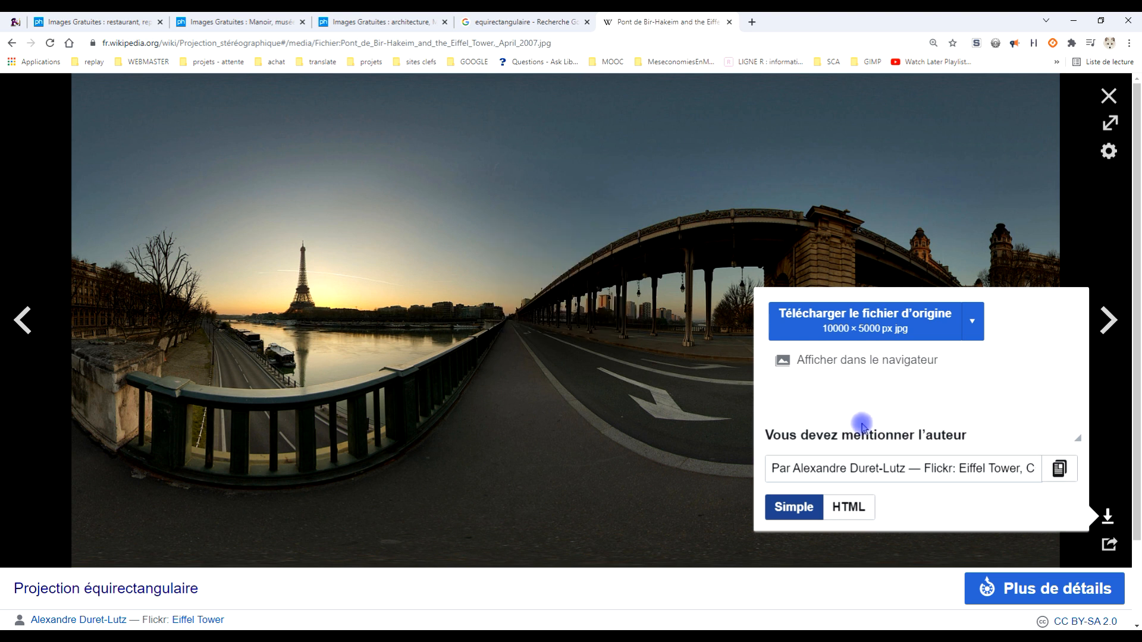
{"action": "left_click", "coordinate": [894, 469]}
{"action": "left_click", "coordinate": [883, 178]}
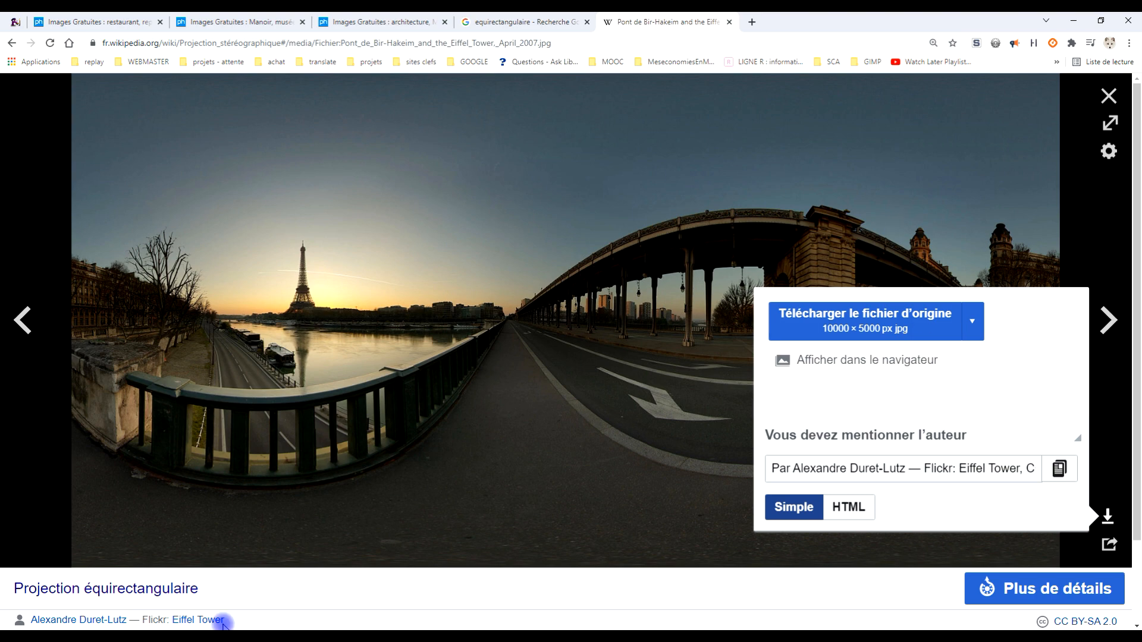
- Switch to GIMP and paste the copied Eiffel Tower panorama as a new image
{"action": "key", "text": "alt+Tab"}
{"action": "left_click", "coordinate": [44, 31]}
{"action": "left_click", "coordinate": [146, 175]}
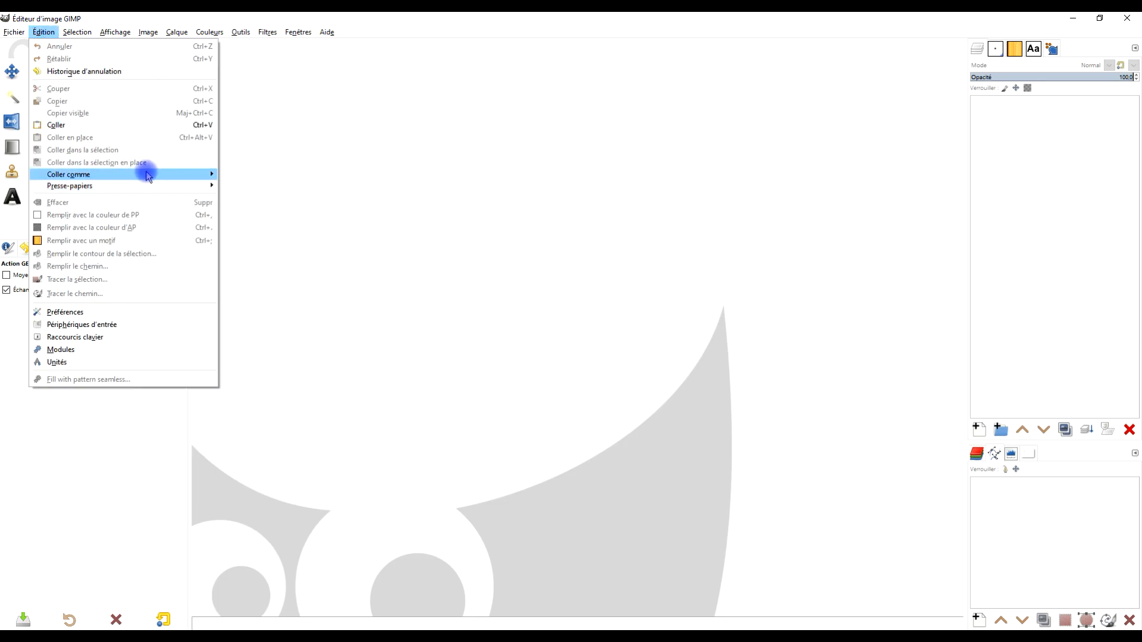
{"action": "left_click", "coordinate": [303, 202]}
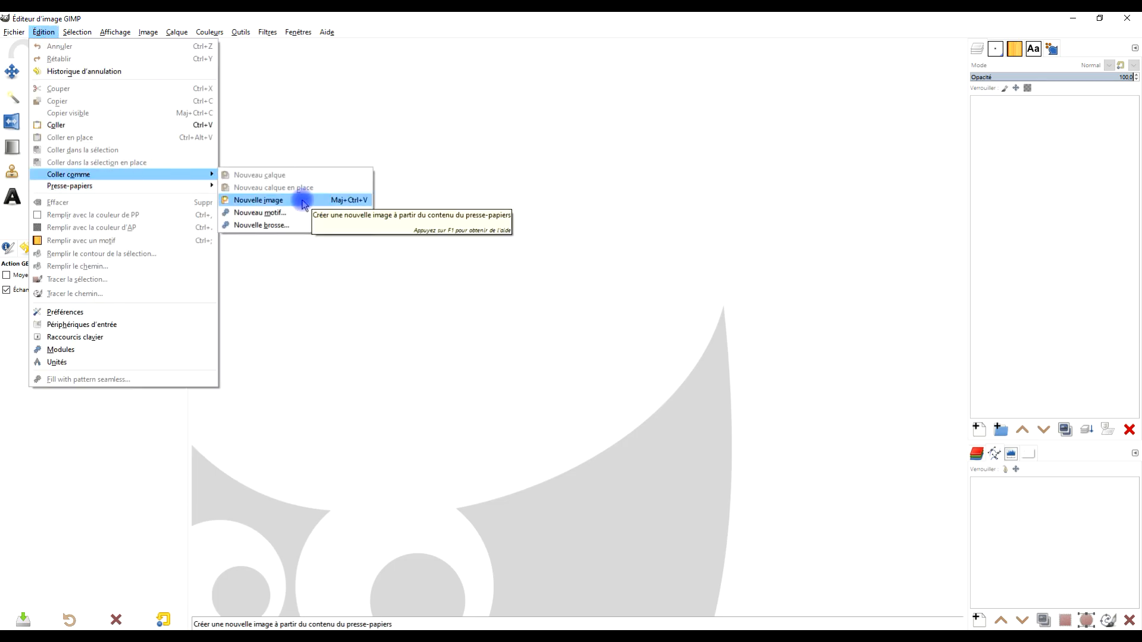
{"action": "left_click", "coordinate": [303, 203]}
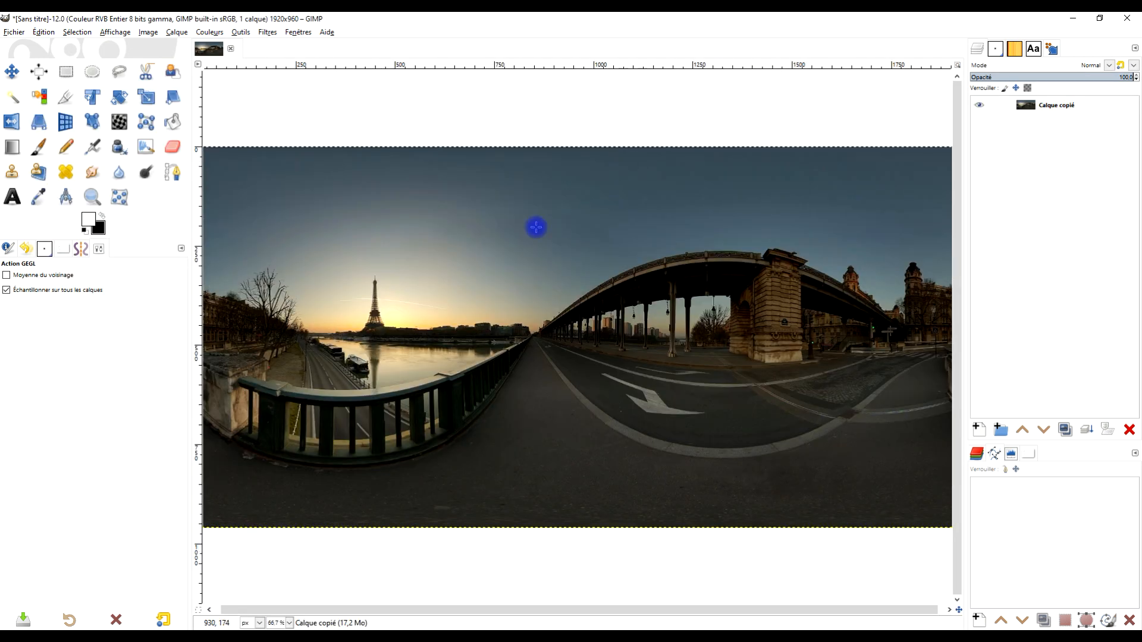
- Start the Projection panoramique filter on the Eiffel Tower image and lower its zoom to about 60.7
{"action": "left_click", "coordinate": [263, 32]}
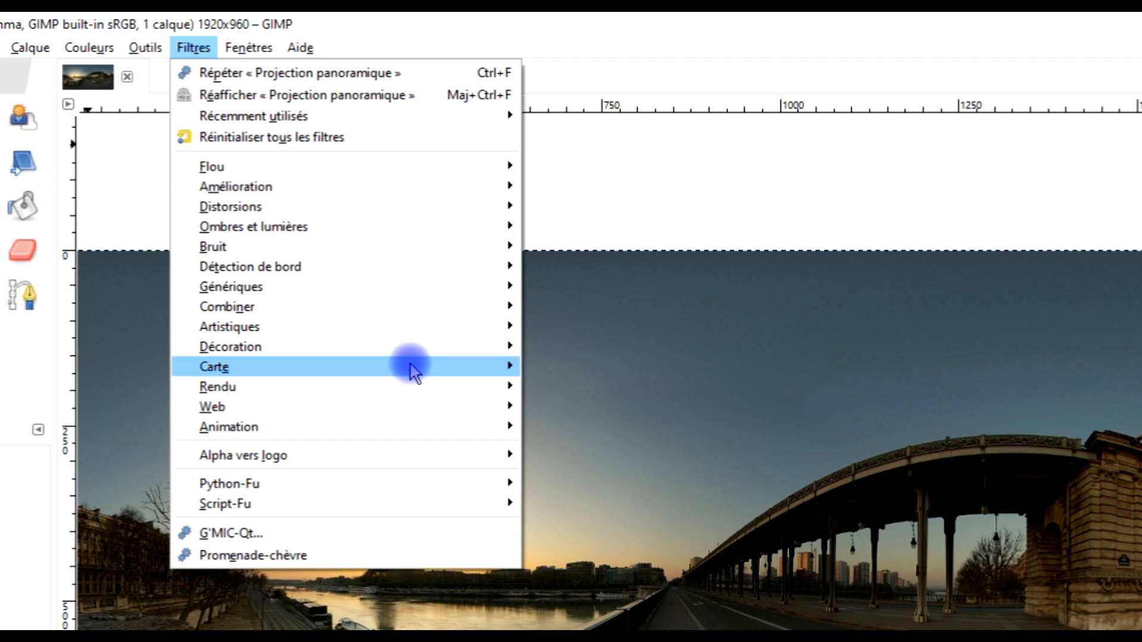
{"action": "mouse_move", "coordinate": [476, 367]}
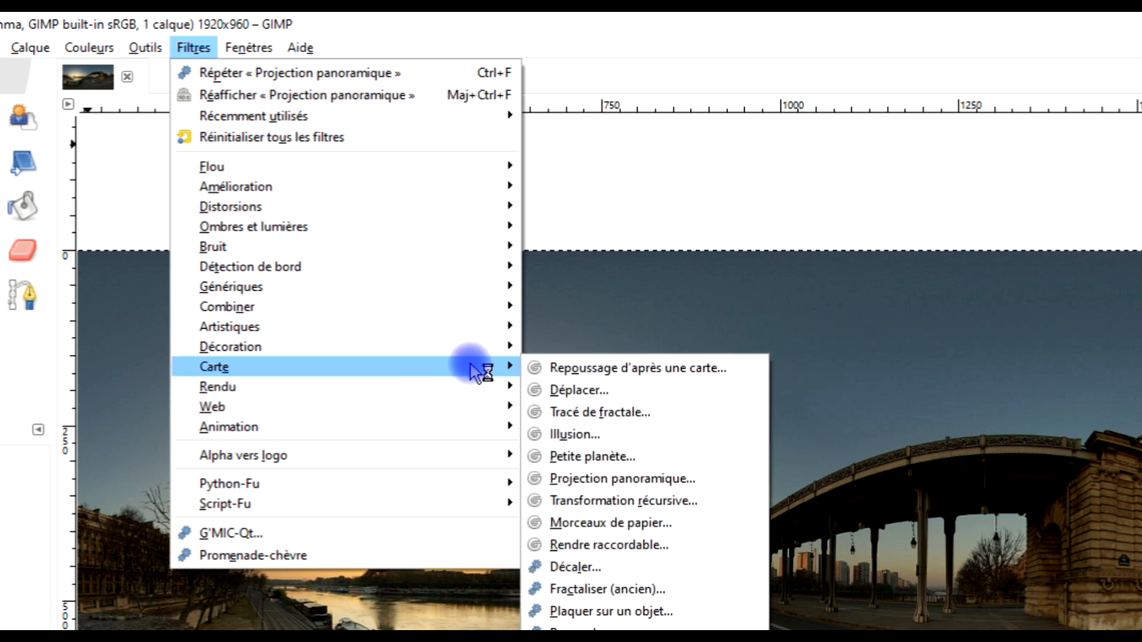
{"action": "left_click", "coordinate": [717, 483]}
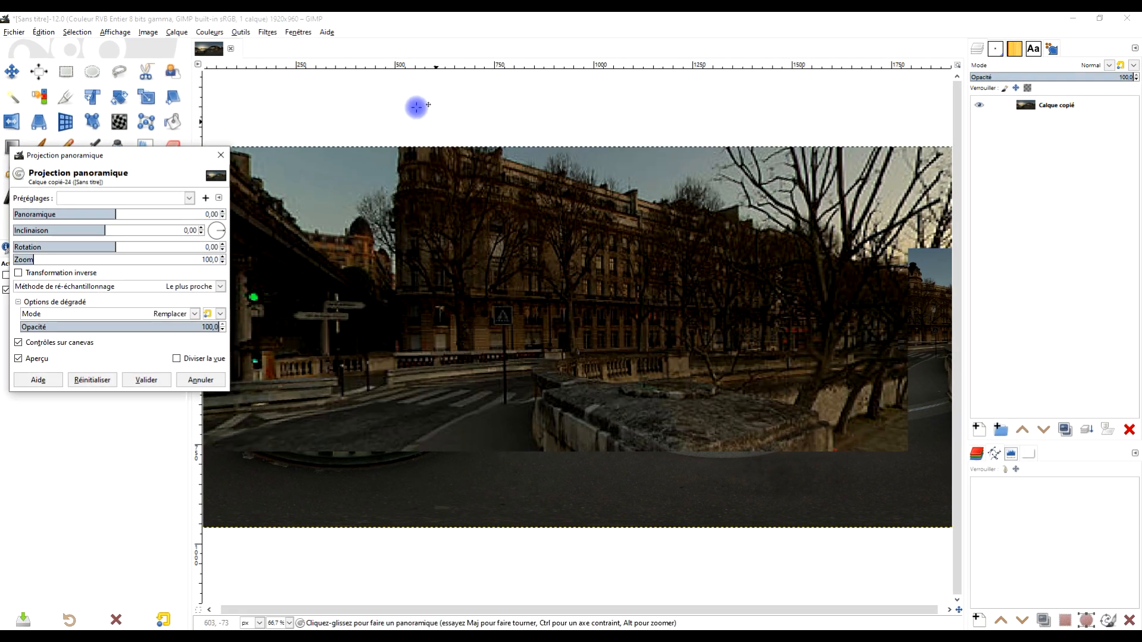
{"action": "left_click_drag", "start_coordinate": [29, 261], "coordinate": [26, 260]}
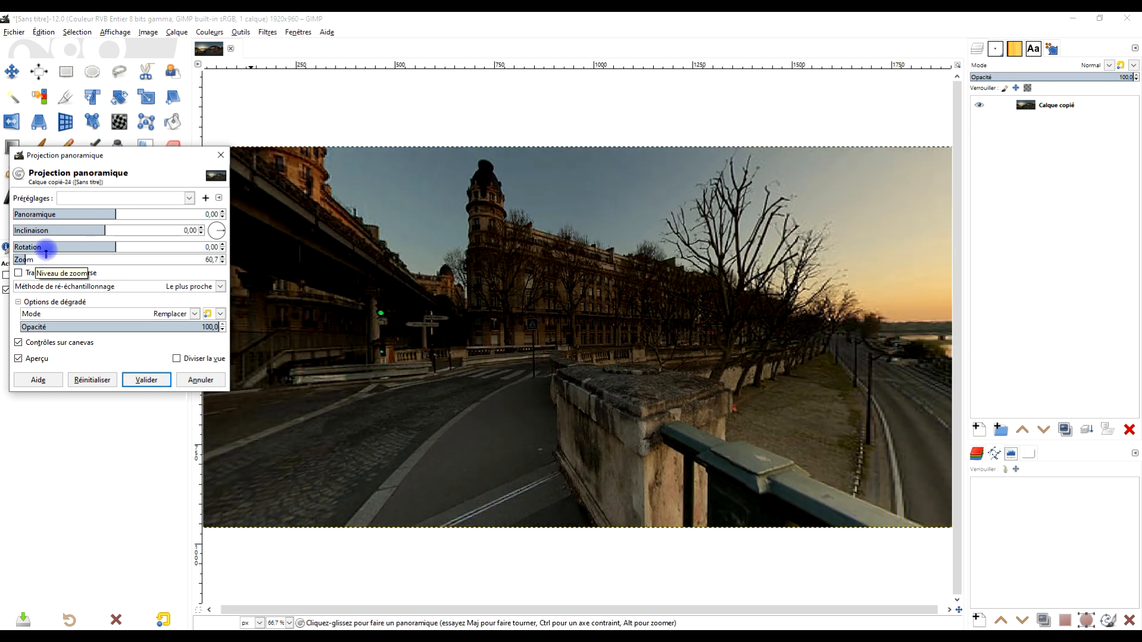
- Set the projection's zoom to about 66.5 and its pan to about 56.18, framing the Eiffel Tower, and apply the filter
{"action": "left_click_drag", "start_coordinate": [111, 216], "coordinate": [137, 225]}
{"action": "left_click", "coordinate": [25, 260]}
{"action": "mouse_move", "coordinate": [25, 260]}
{"action": "left_mouse_down"}
{"action": "mouse_move", "coordinate": [35, 260]}
{"action": "mouse_move", "coordinate": [24, 260]}
{"action": "left_mouse_up"}
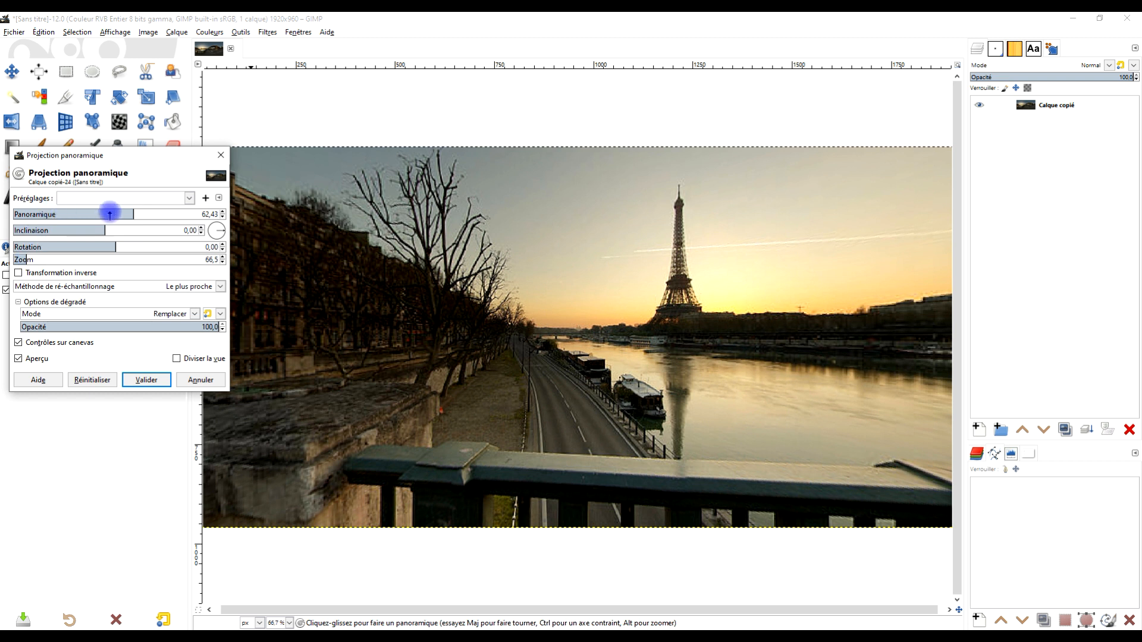
{"action": "mouse_move", "coordinate": [125, 215]}
{"action": "left_mouse_down"}
{"action": "mouse_move", "coordinate": [107, 214]}
{"action": "mouse_move", "coordinate": [132, 215]}
{"action": "left_mouse_up"}
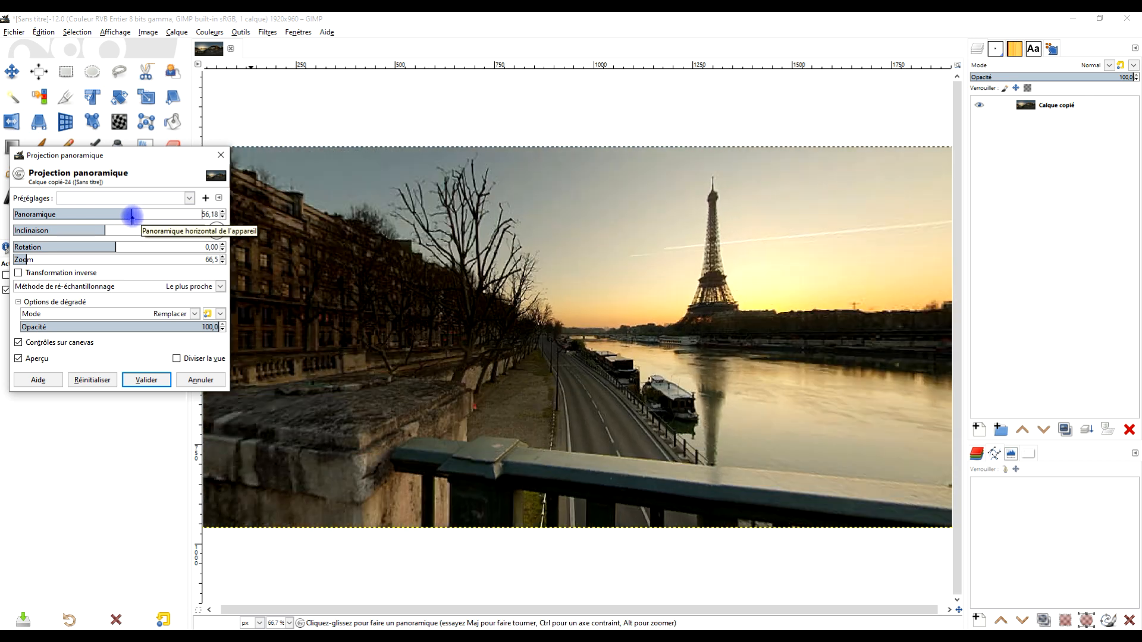
{"action": "left_click", "coordinate": [144, 381]}
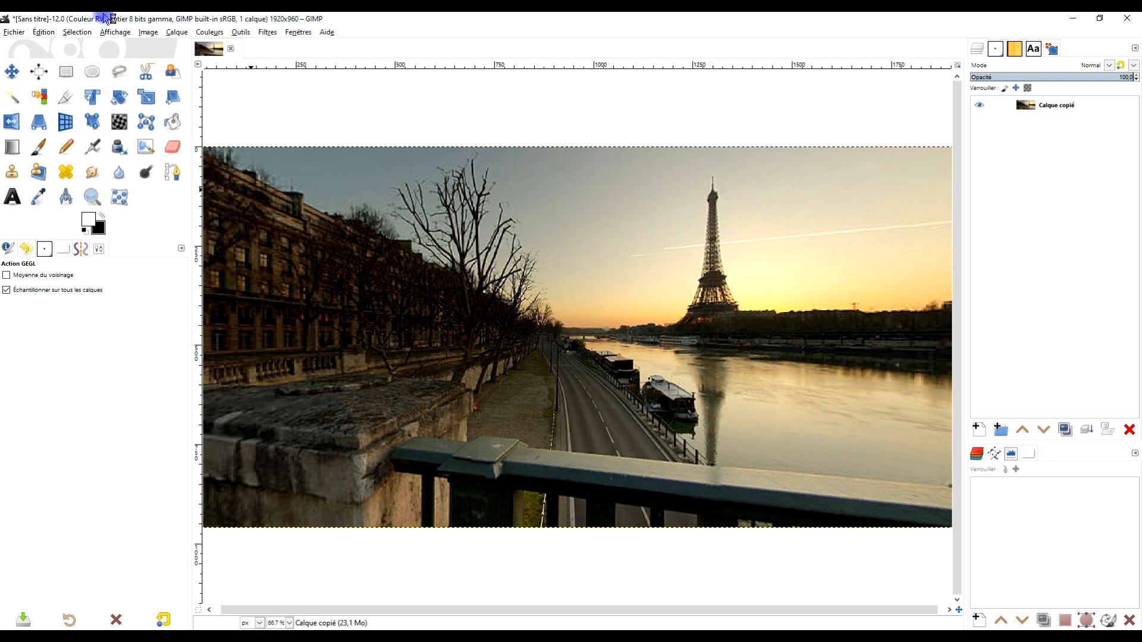
- Switch to the browser and copy the living room panorama with the fireplace from the pxhere page
{"action": "left_click", "coordinate": [86, 639]}
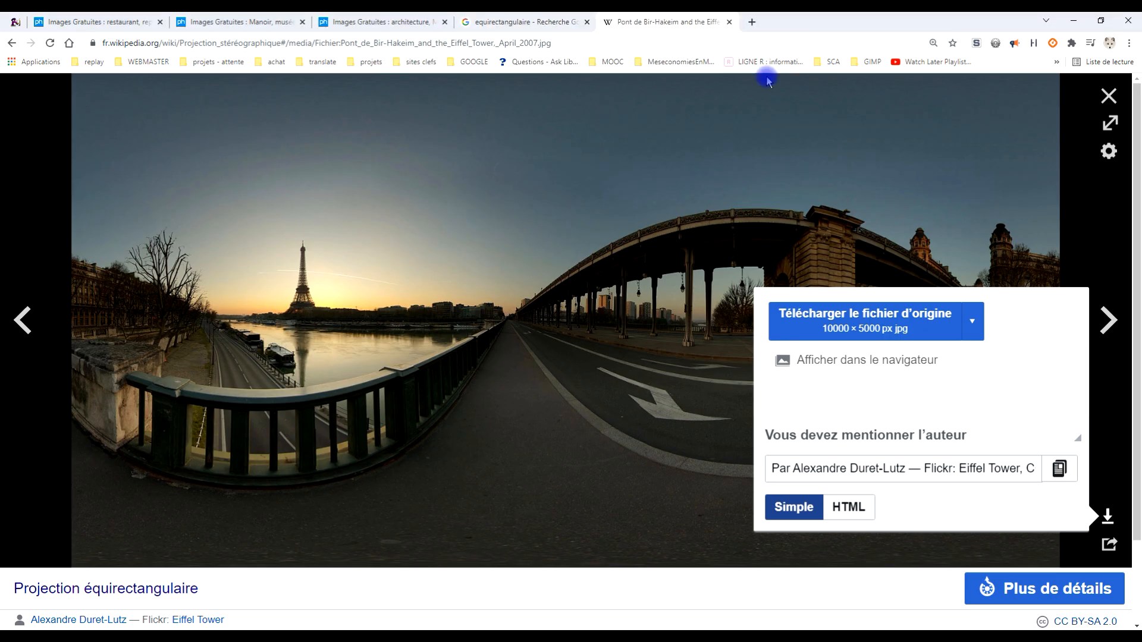
{"action": "left_click", "coordinate": [503, 22]}
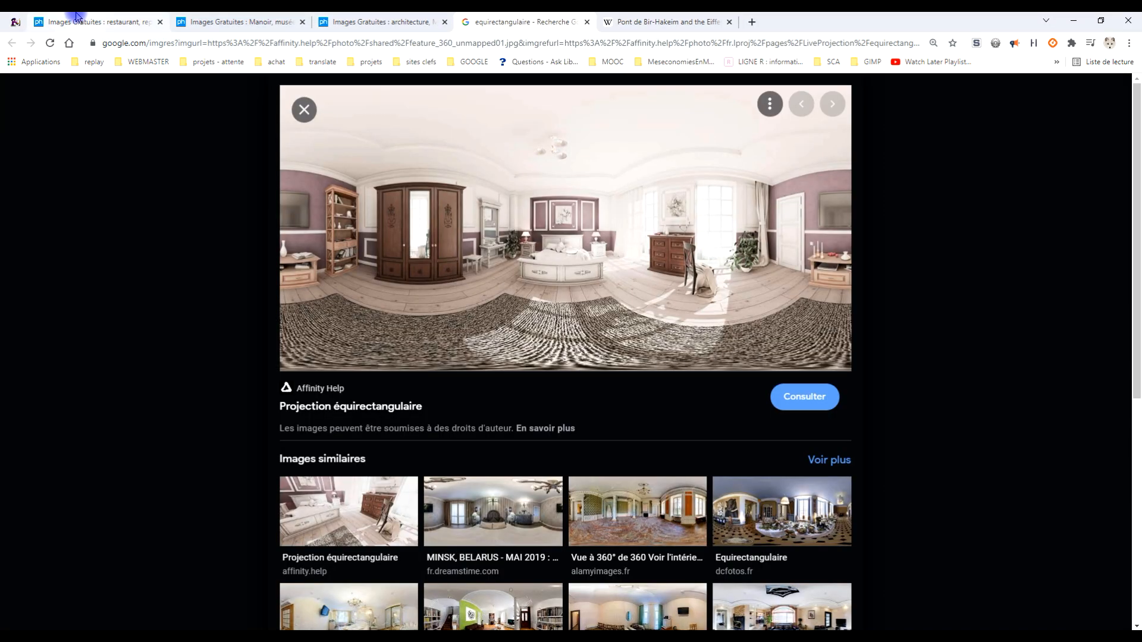
{"action": "left_click", "coordinate": [331, 23]}
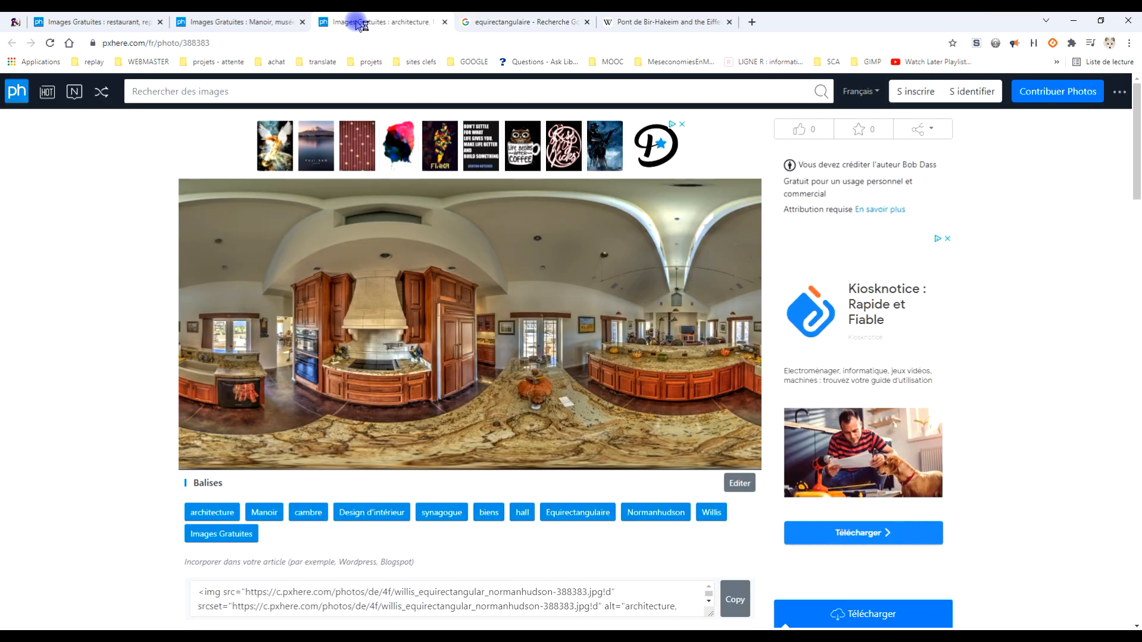
{"action": "left_click", "coordinate": [236, 20]}
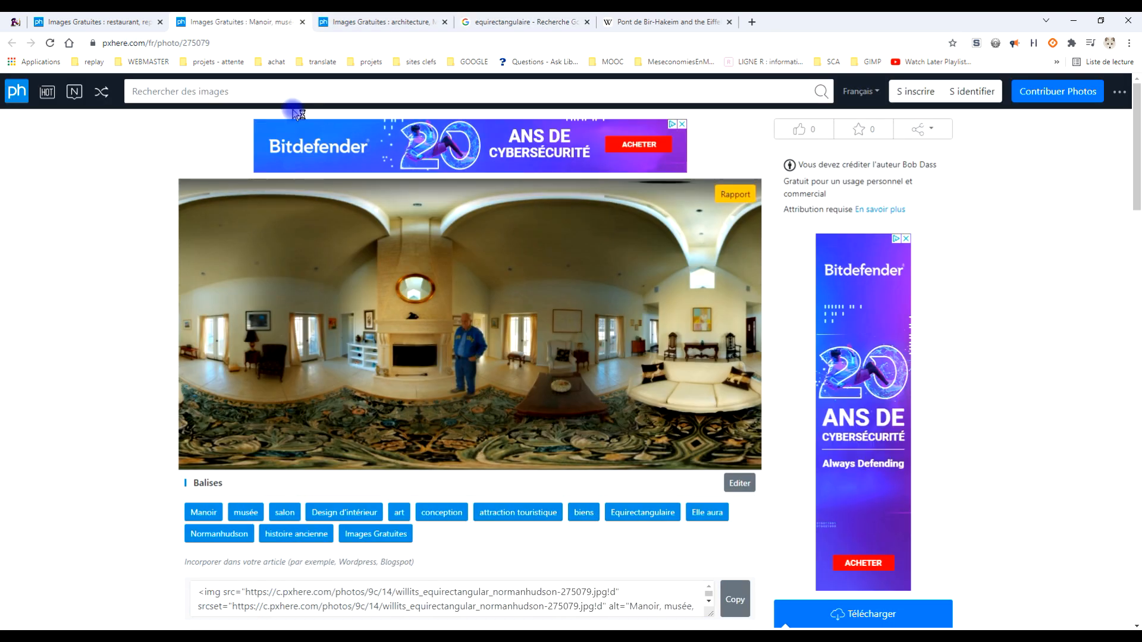
{"action": "right_click", "coordinate": [486, 291]}
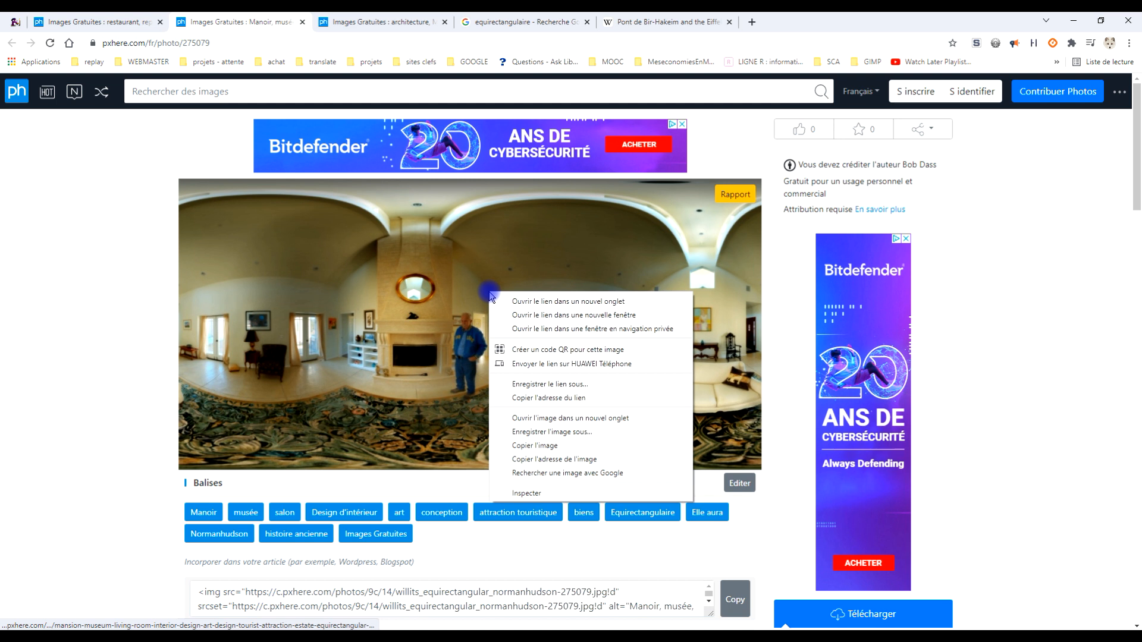
{"action": "left_click", "coordinate": [548, 446]}
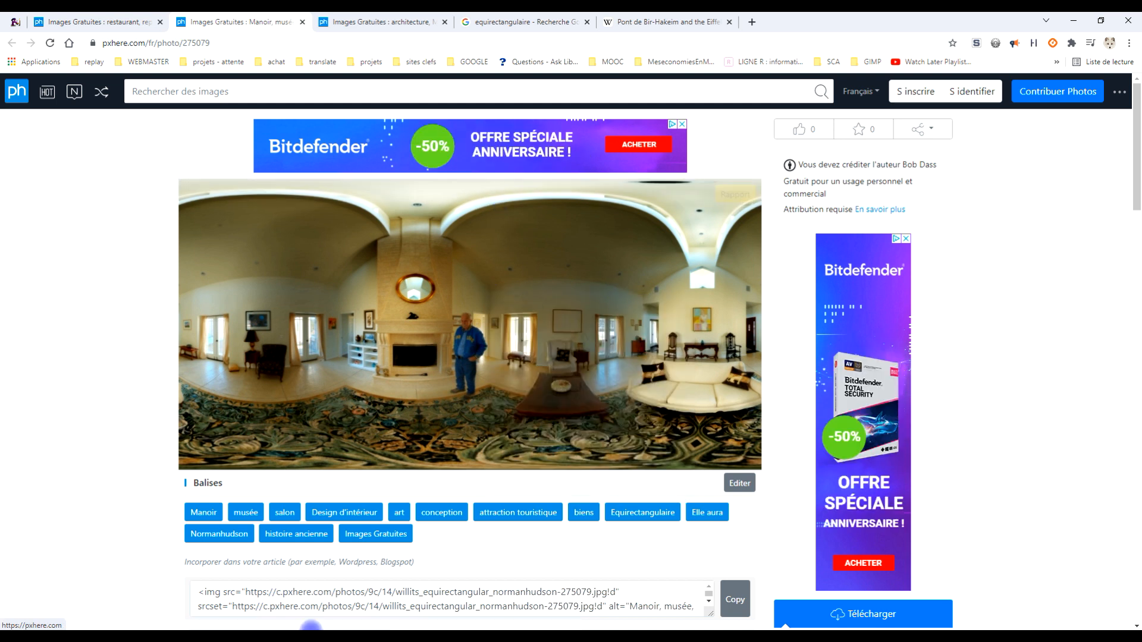
- Switch to GIMP and paste the copied living room panorama as a new image
{"action": "left_click", "coordinate": [192, 637]}
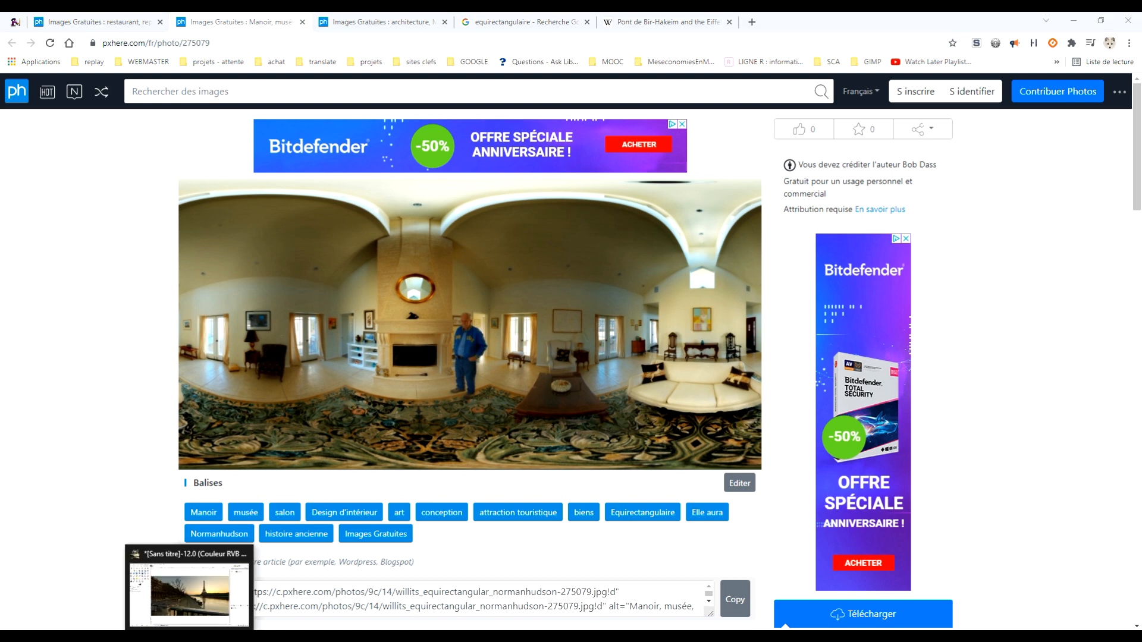
{"action": "left_click", "coordinate": [47, 30]}
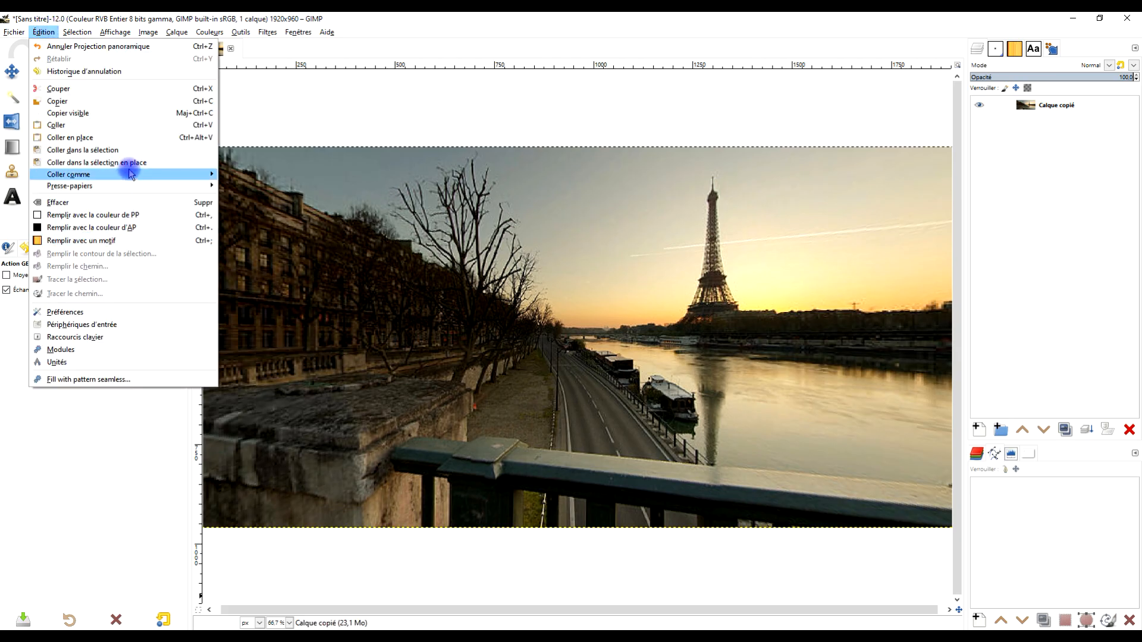
{"action": "mouse_move", "coordinate": [130, 175]}
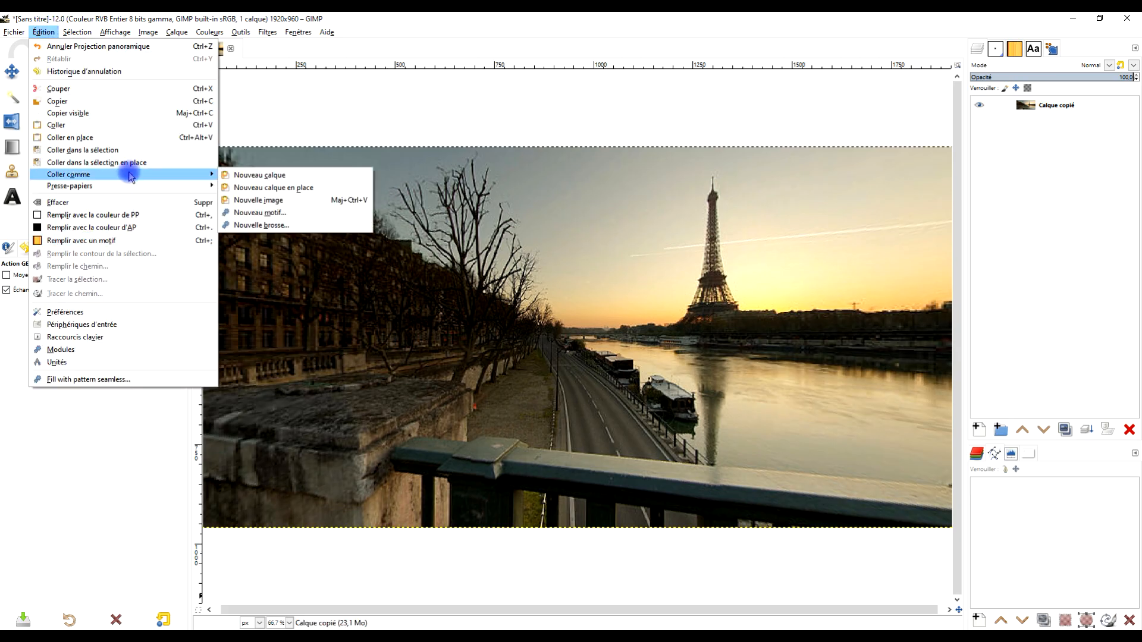
{"action": "left_click", "coordinate": [78, 21]}
{"action": "left_click", "coordinate": [44, 30]}
{"action": "mouse_move", "coordinate": [91, 177]}
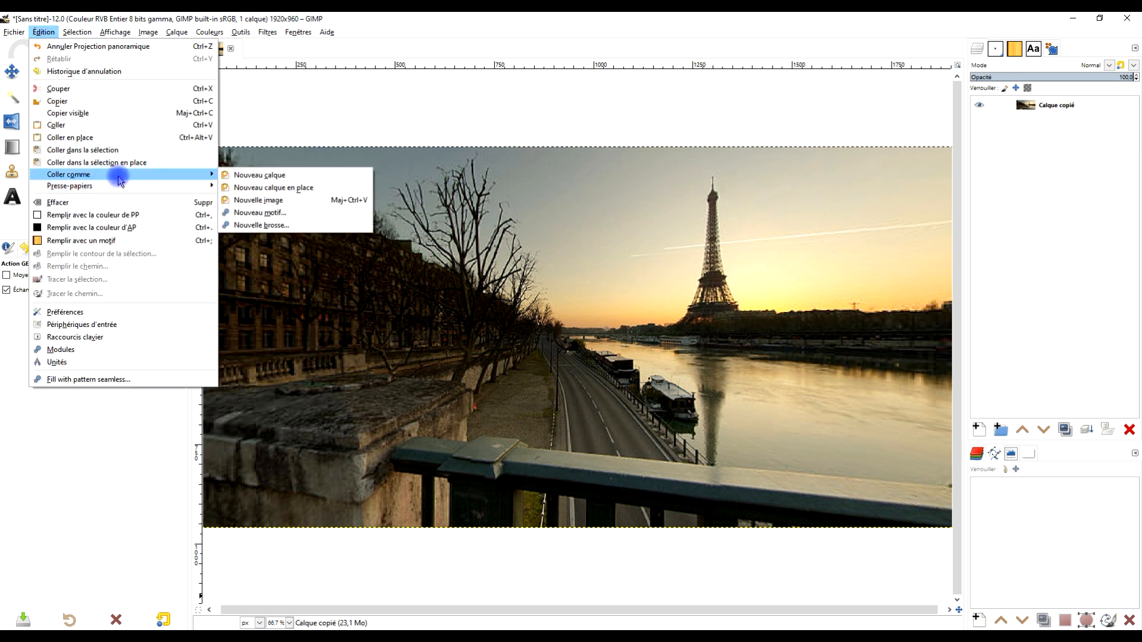
{"action": "left_click", "coordinate": [293, 197]}
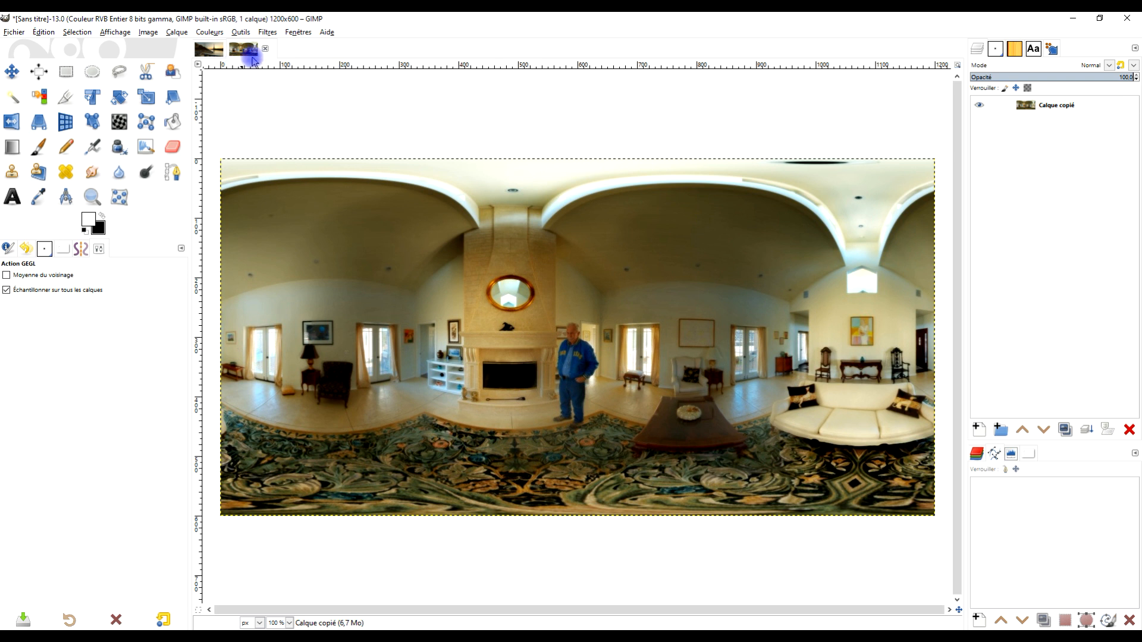
- Start the Projection panoramique filter on the living room image, with zoom about 40.5 and pan about -172.72
{"action": "left_click", "coordinate": [267, 32]}
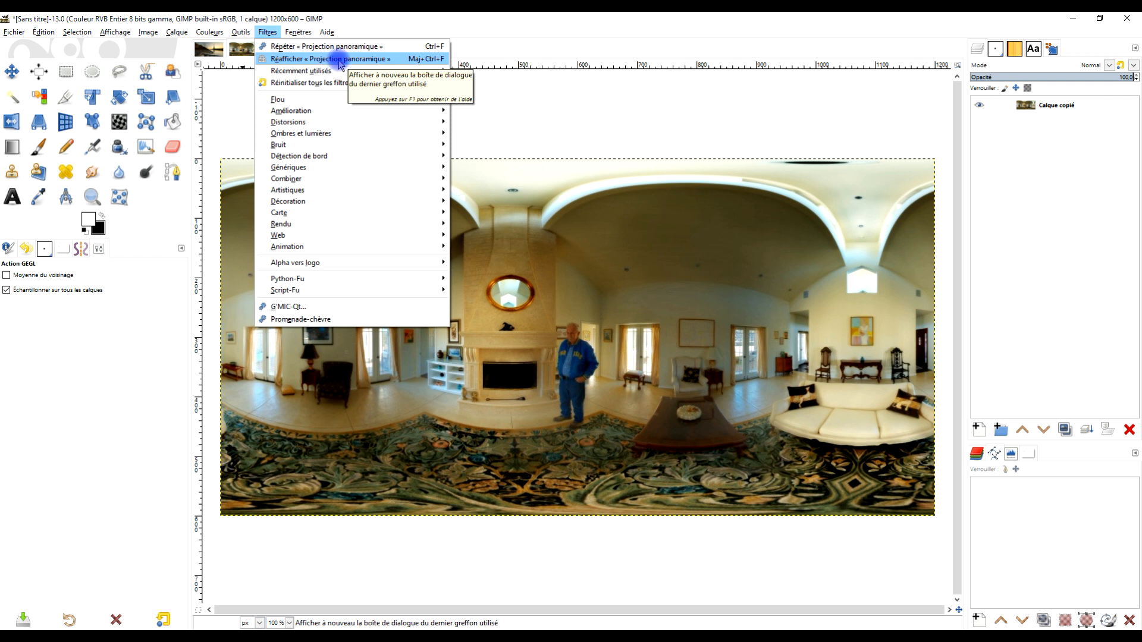
{"action": "mouse_move", "coordinate": [395, 214]}
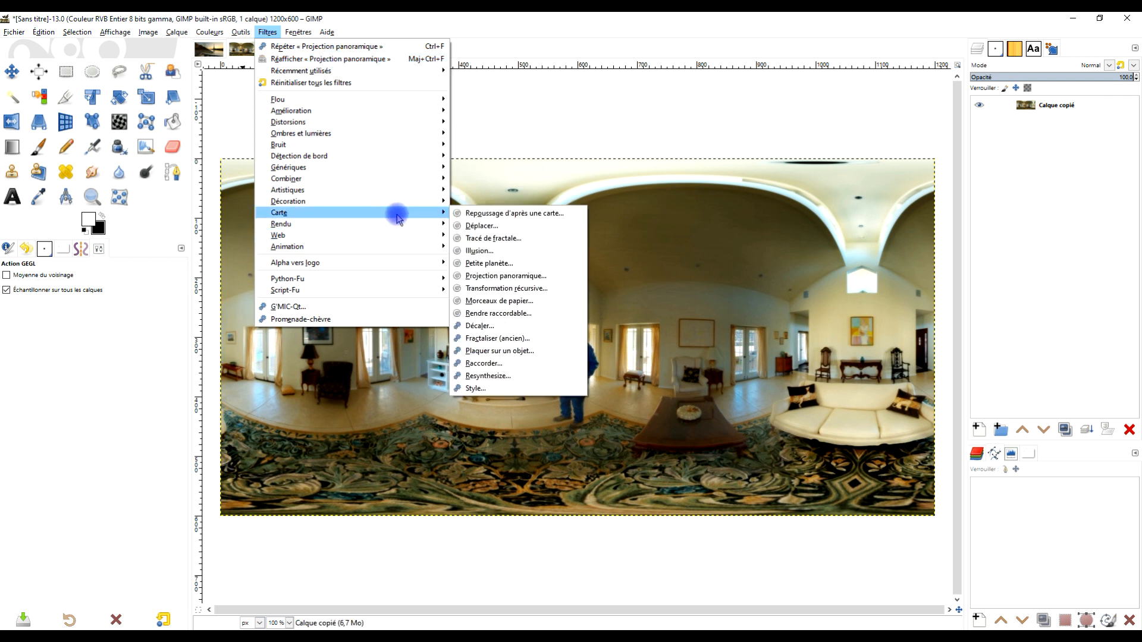
{"action": "left_click", "coordinate": [533, 276]}
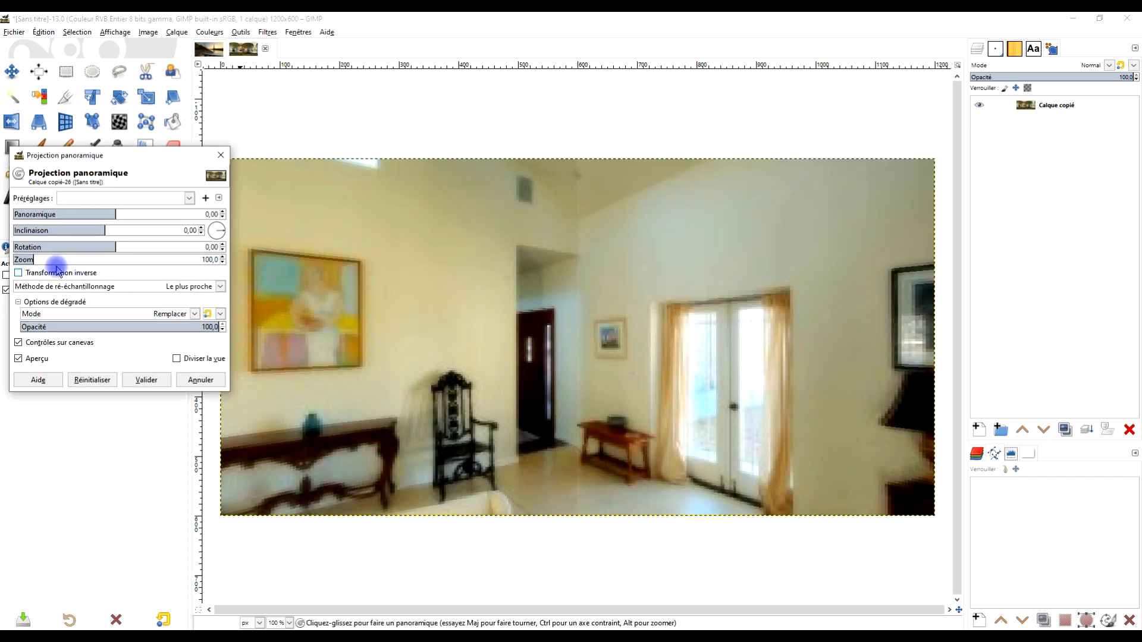
{"action": "left_click_drag", "start_coordinate": [32, 260], "coordinate": [21, 256]}
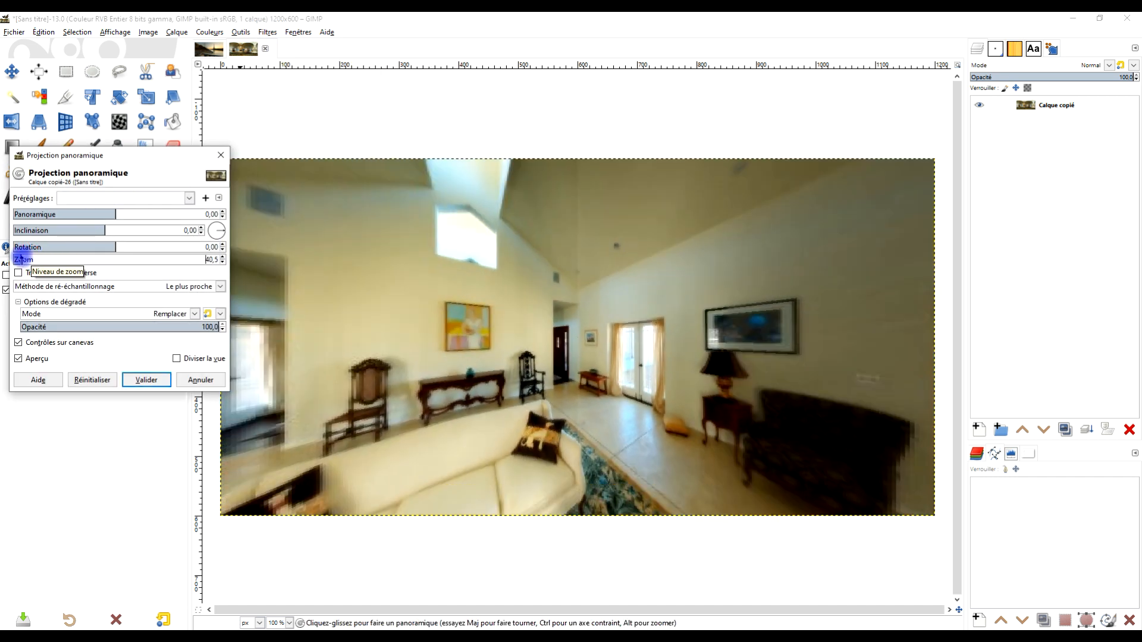
{"action": "left_click_drag", "start_coordinate": [117, 217], "coordinate": [66, 218]}
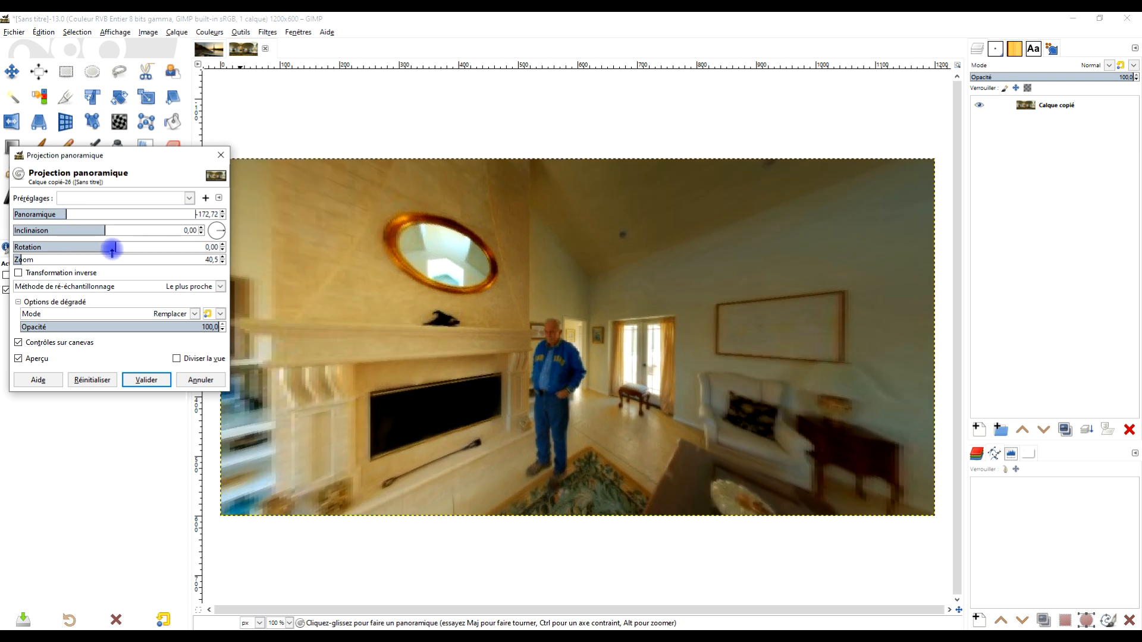
- Set the projection's rotation to about 2.08, tilt to about -1.16 and zoom to about 46.3, and apply the filter
{"action": "mouse_move", "coordinate": [113, 247]}
{"action": "left_mouse_down"}
{"action": "mouse_move", "coordinate": [90, 230]}
{"action": "mouse_move", "coordinate": [123, 230]}
{"action": "mouse_move", "coordinate": [84, 230]}
{"action": "mouse_move", "coordinate": [117, 231]}
{"action": "mouse_move", "coordinate": [84, 233]}
{"action": "mouse_move", "coordinate": [105, 239]}
{"action": "left_mouse_up"}
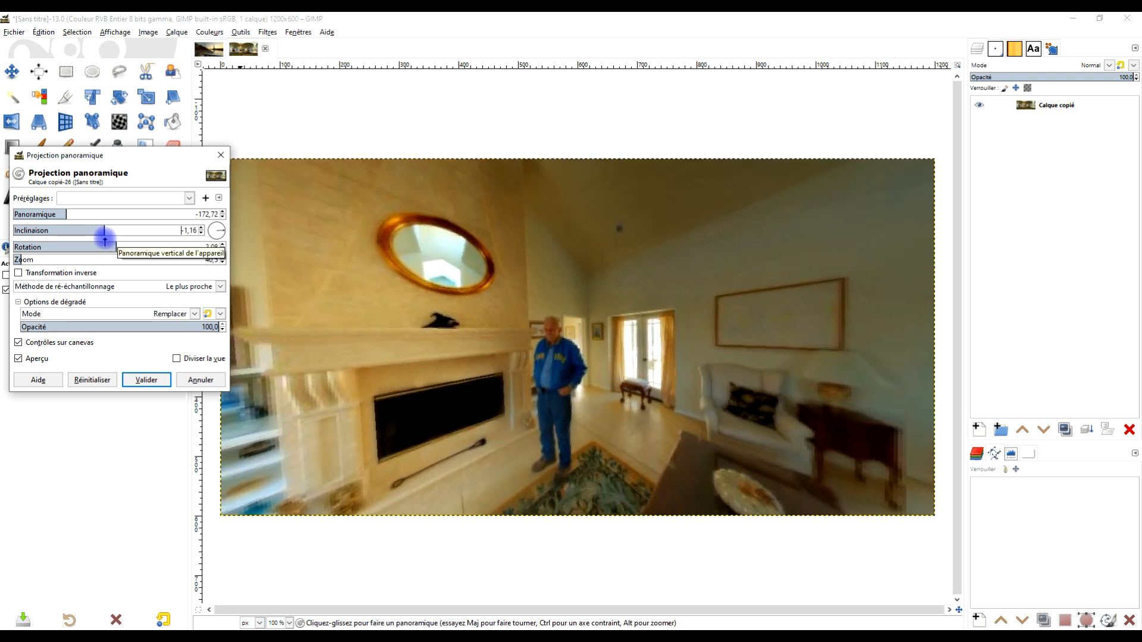
{"action": "left_click_drag", "start_coordinate": [22, 259], "coordinate": [22, 259]}
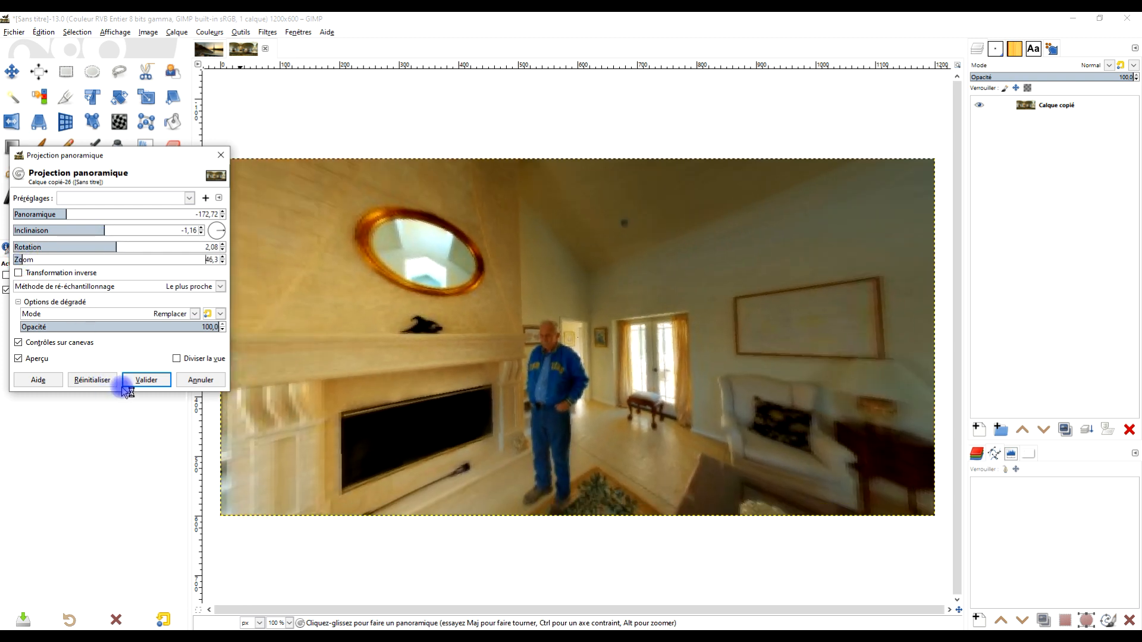
{"action": "left_click", "coordinate": [141, 381]}
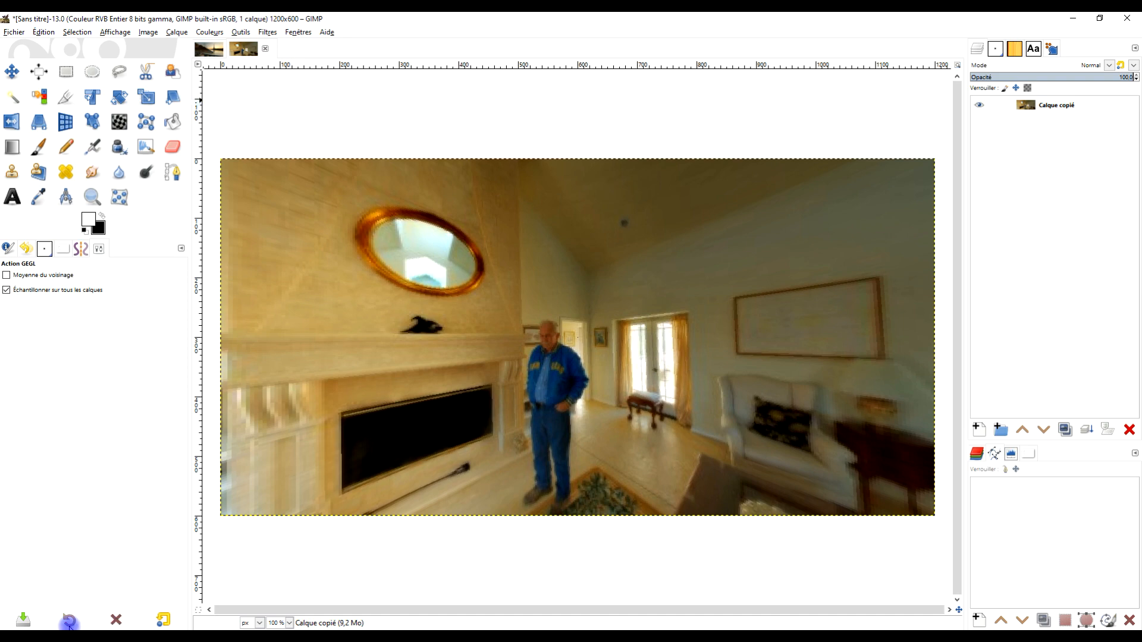
- Switch to the browser and copy the bedroom panorama from the Affinity Help result in the equirectangulaire Google search
{"action": "left_click", "coordinate": [41, 640]}
{"action": "left_click", "coordinate": [380, 21]}
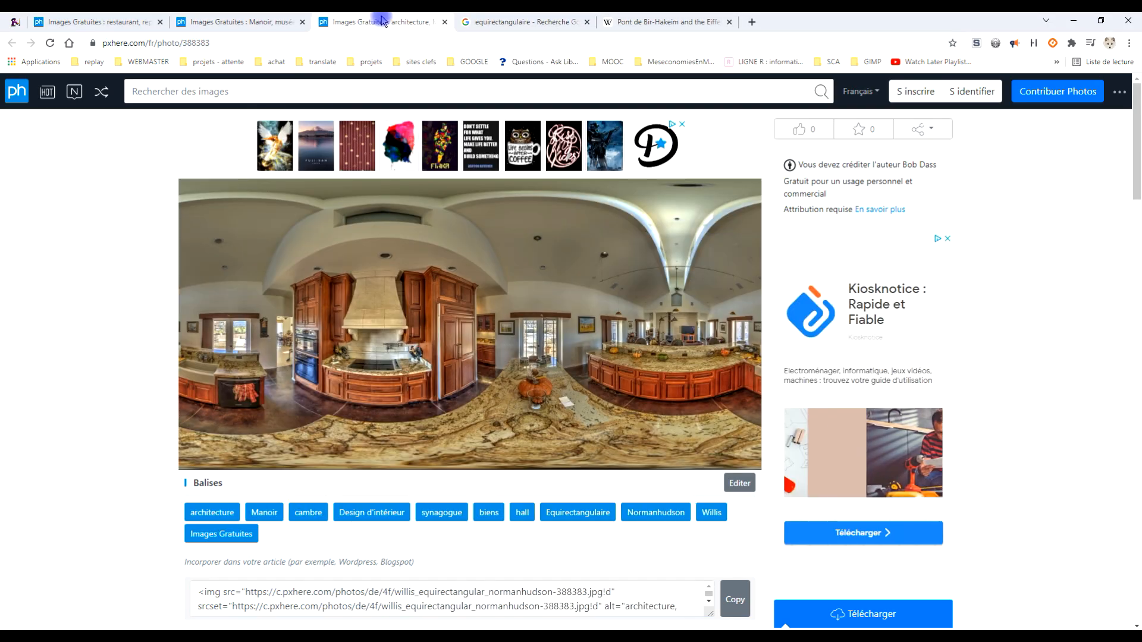
{"action": "left_click", "coordinate": [480, 24]}
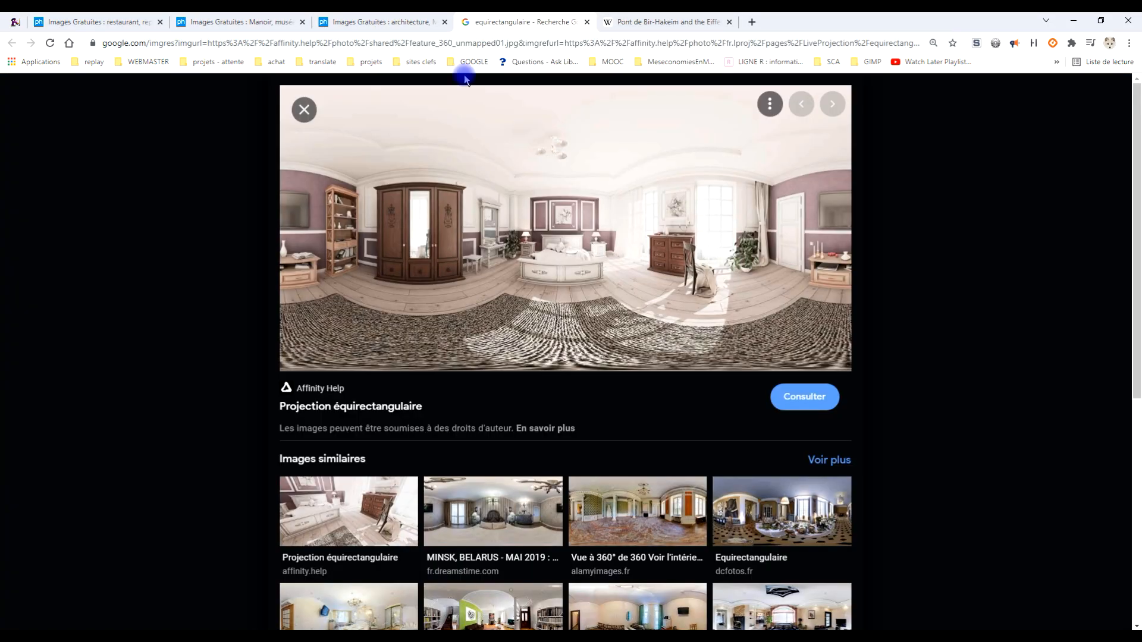
{"action": "right_click", "coordinate": [584, 224]}
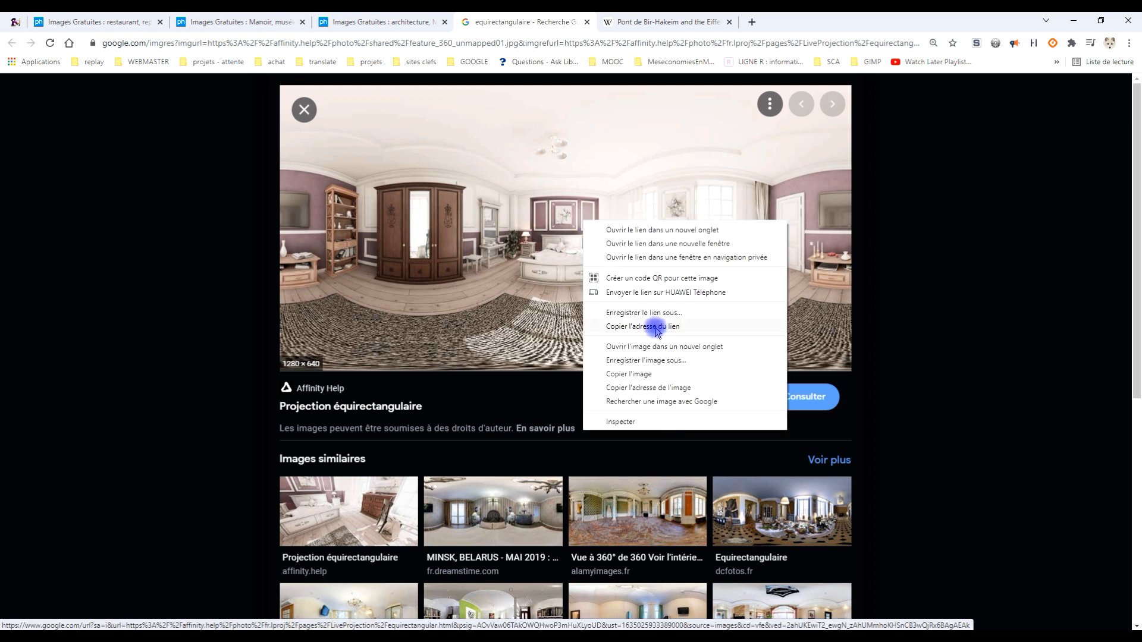
{"action": "left_click", "coordinate": [626, 375]}
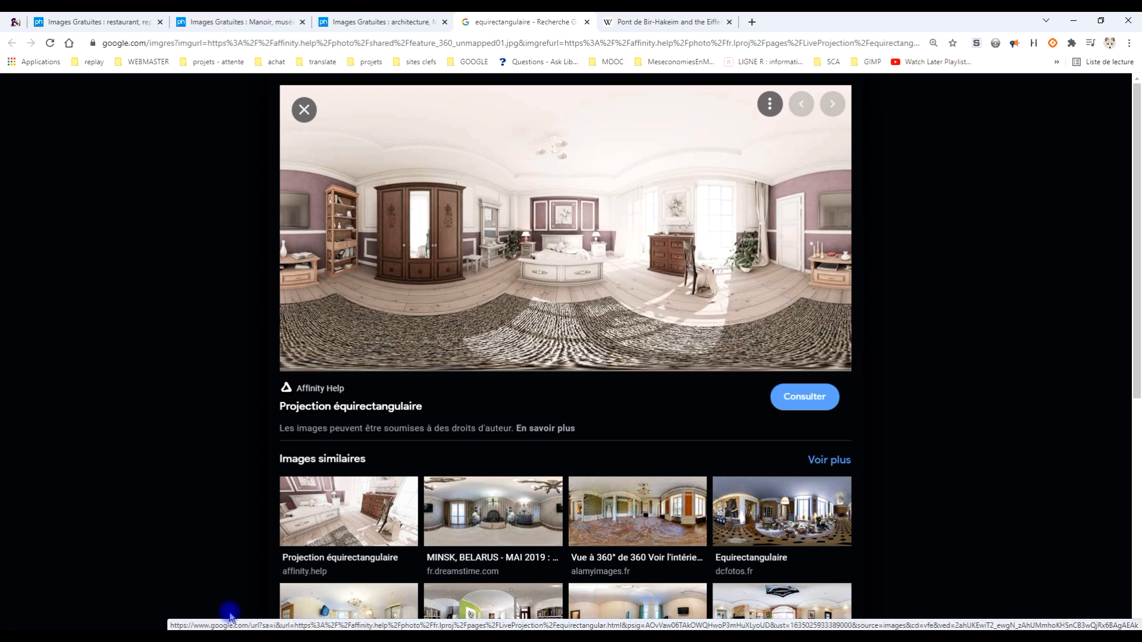
- Switch to GIMP and paste the copied bedroom panorama as a new image
{"action": "left_click", "coordinate": [227, 637]}
{"action": "left_click", "coordinate": [43, 32]}
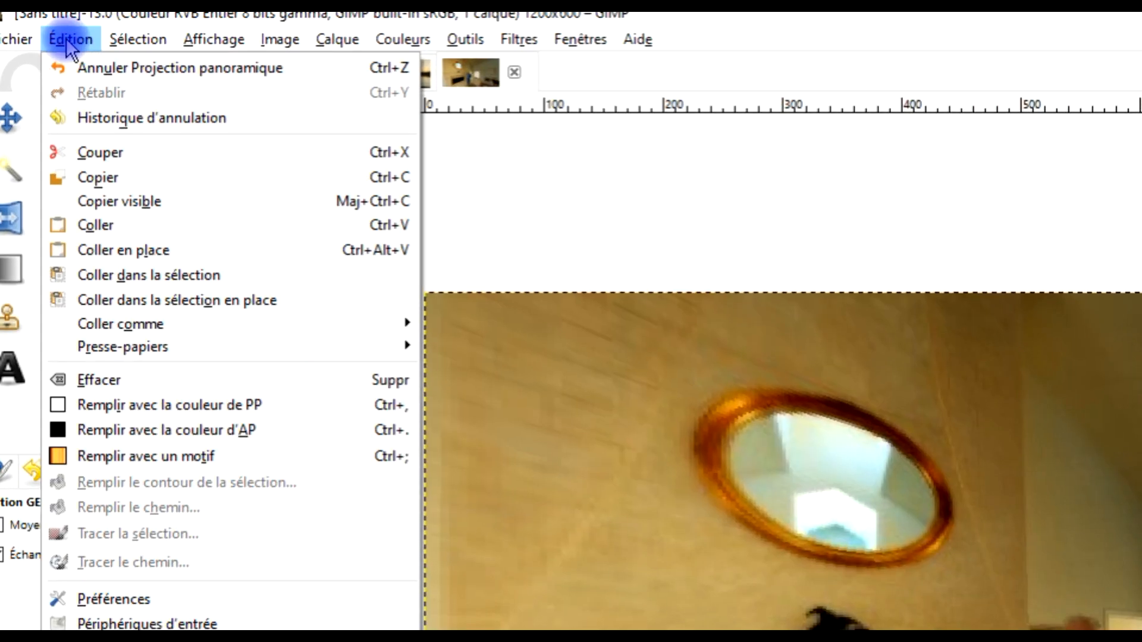
{"action": "mouse_move", "coordinate": [250, 321]}
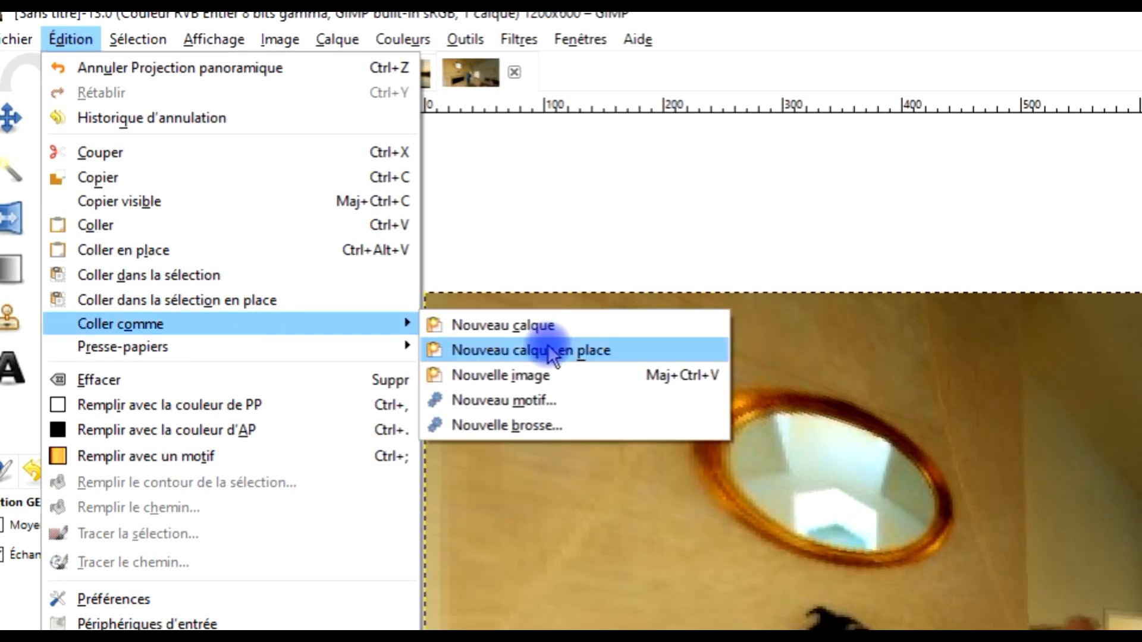
{"action": "left_click", "coordinate": [542, 375]}
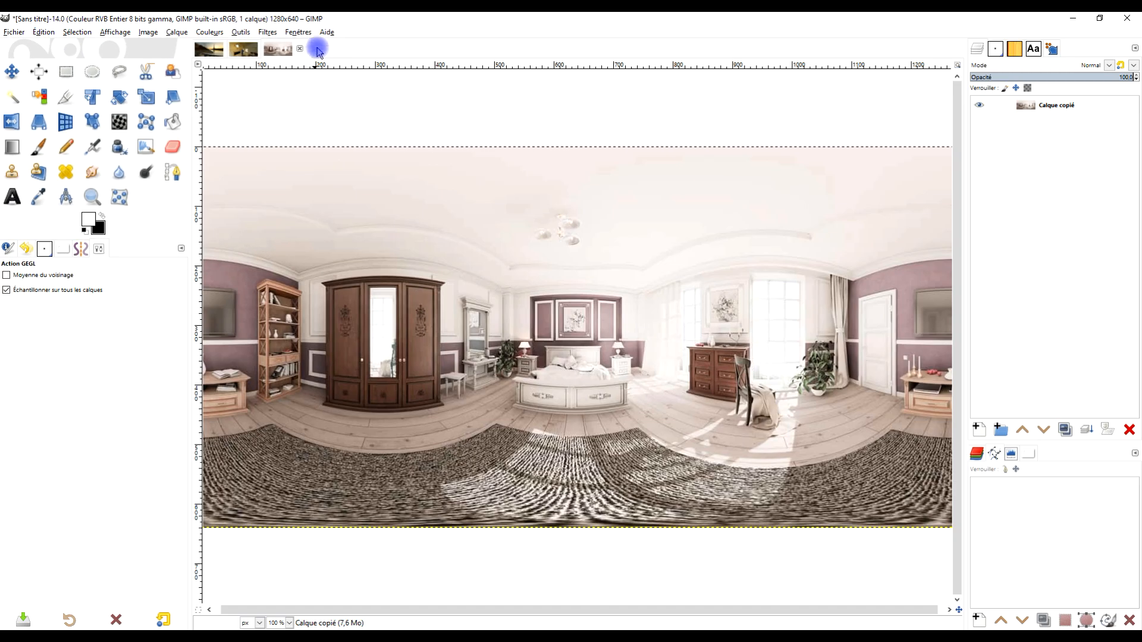
- Start the Projection panoramique filter on the bedroom image and reduce its zoom to about 28.9
{"action": "left_click", "coordinate": [518, 39]}
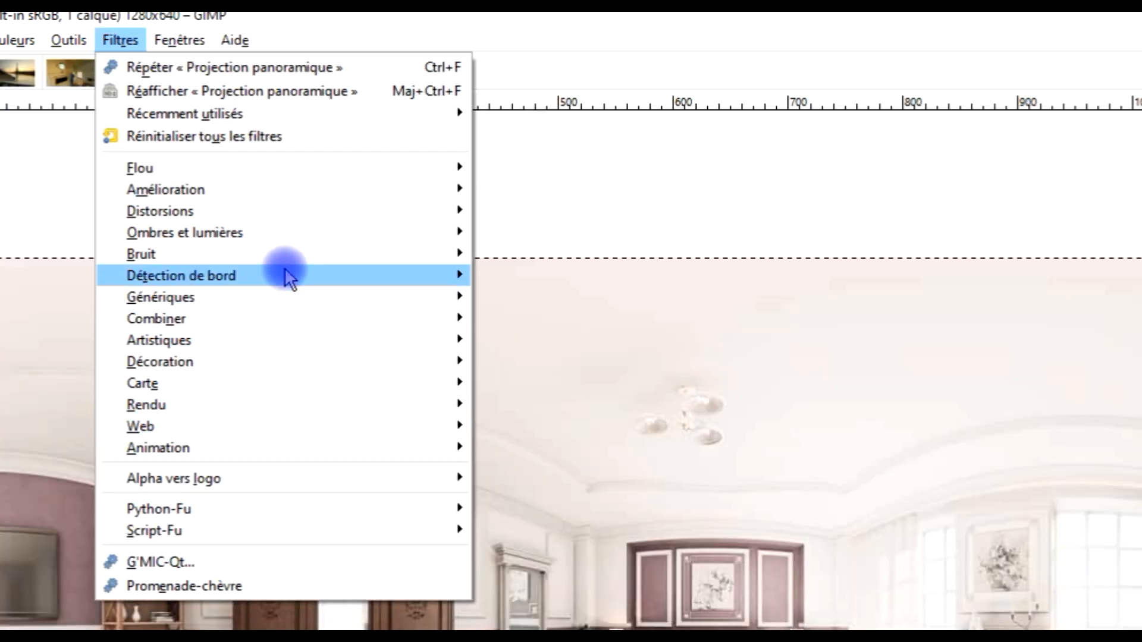
{"action": "mouse_move", "coordinate": [338, 214]}
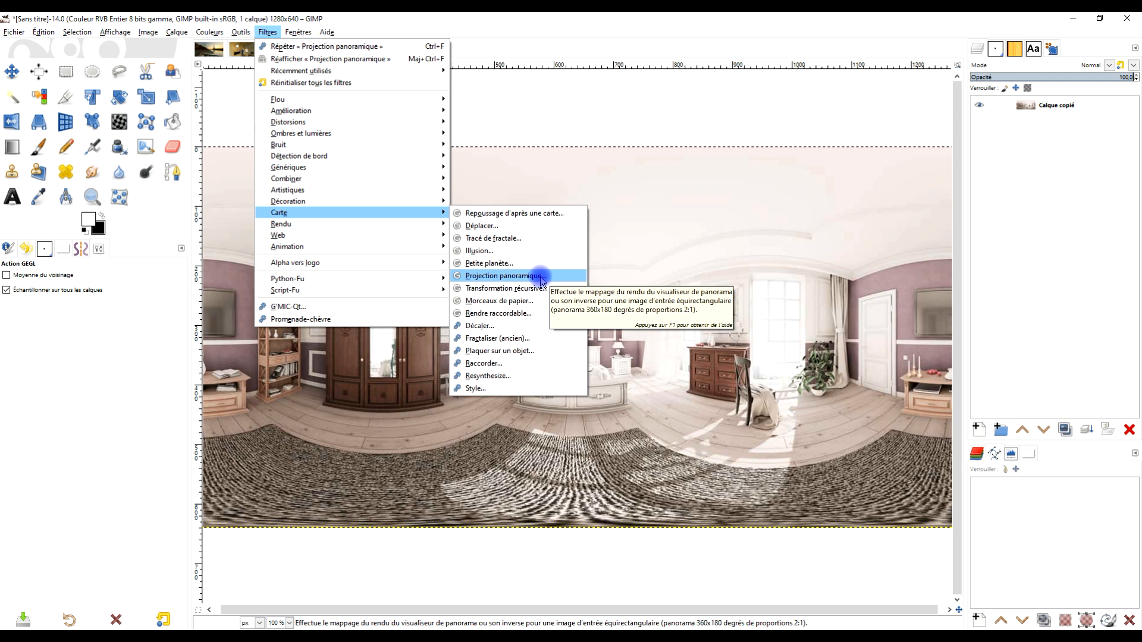
{"action": "left_click", "coordinate": [542, 276]}
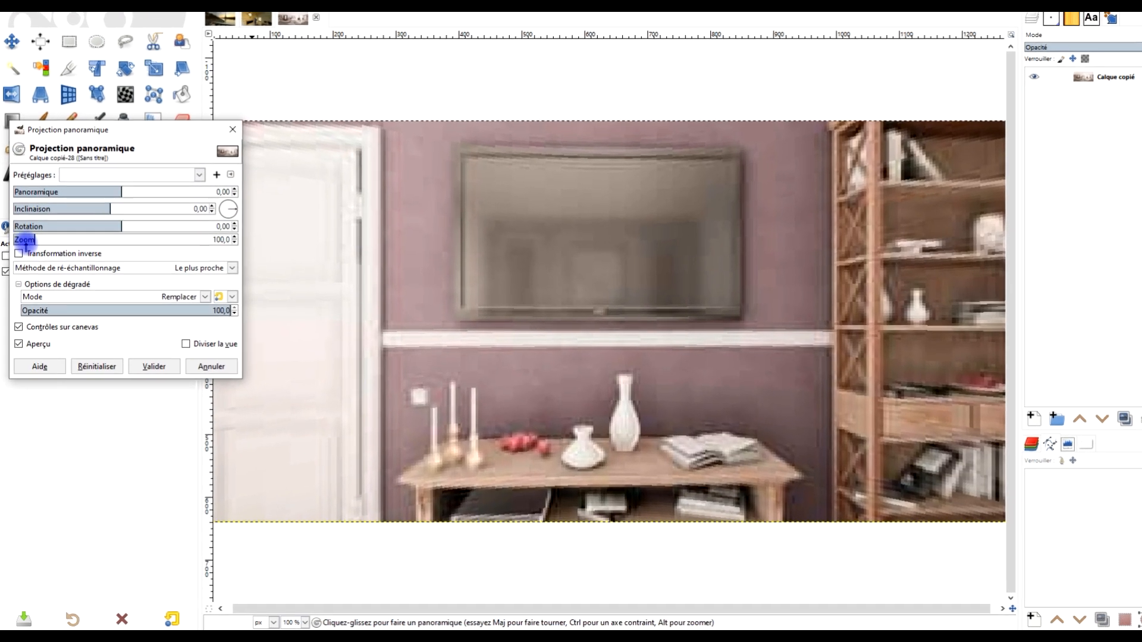
{"action": "left_click_drag", "start_coordinate": [26, 240], "coordinate": [19, 239]}
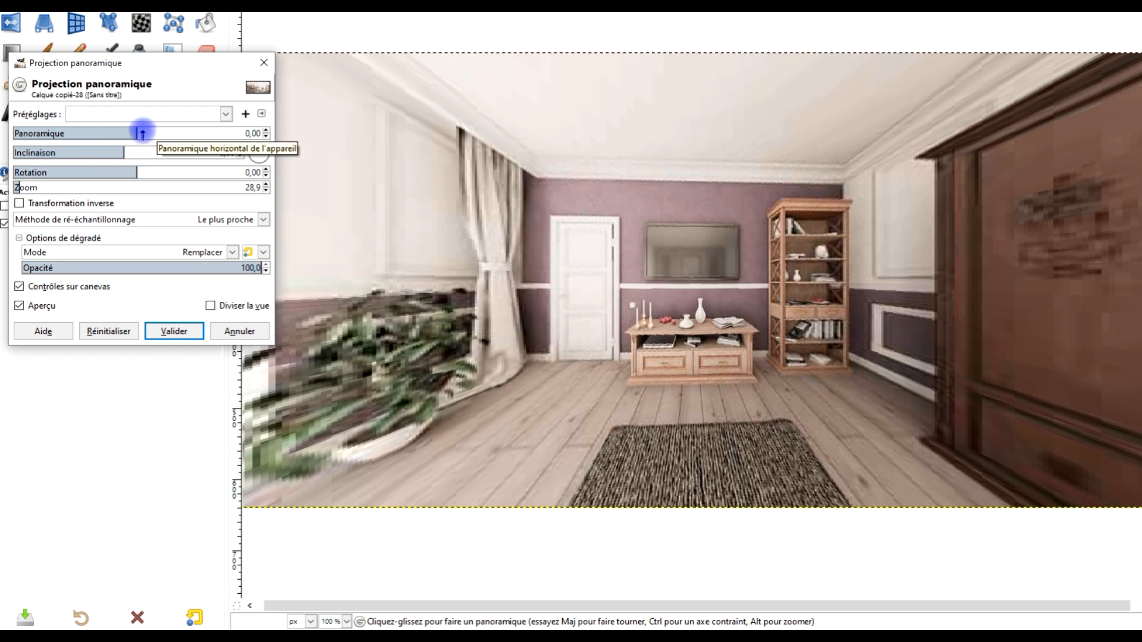
- Set the projection's pan to about -181.04 and its zoom to about 57.8, framing the bed, and apply the filter
{"action": "left_click_drag", "start_coordinate": [135, 131], "coordinate": [74, 130]}
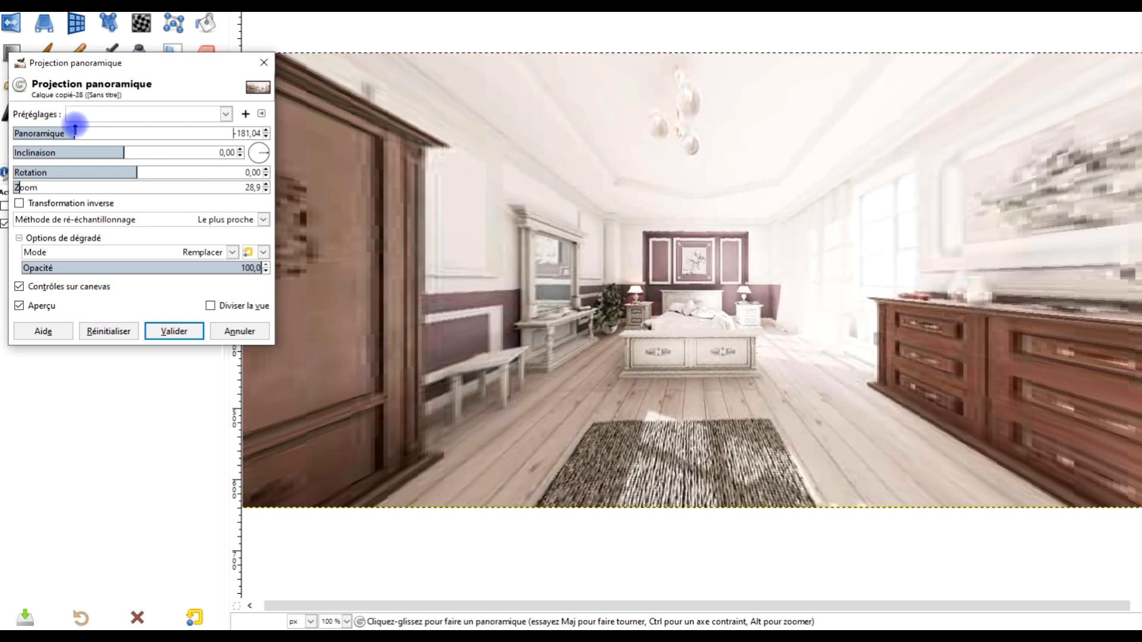
{"action": "left_click_drag", "start_coordinate": [21, 188], "coordinate": [27, 189]}
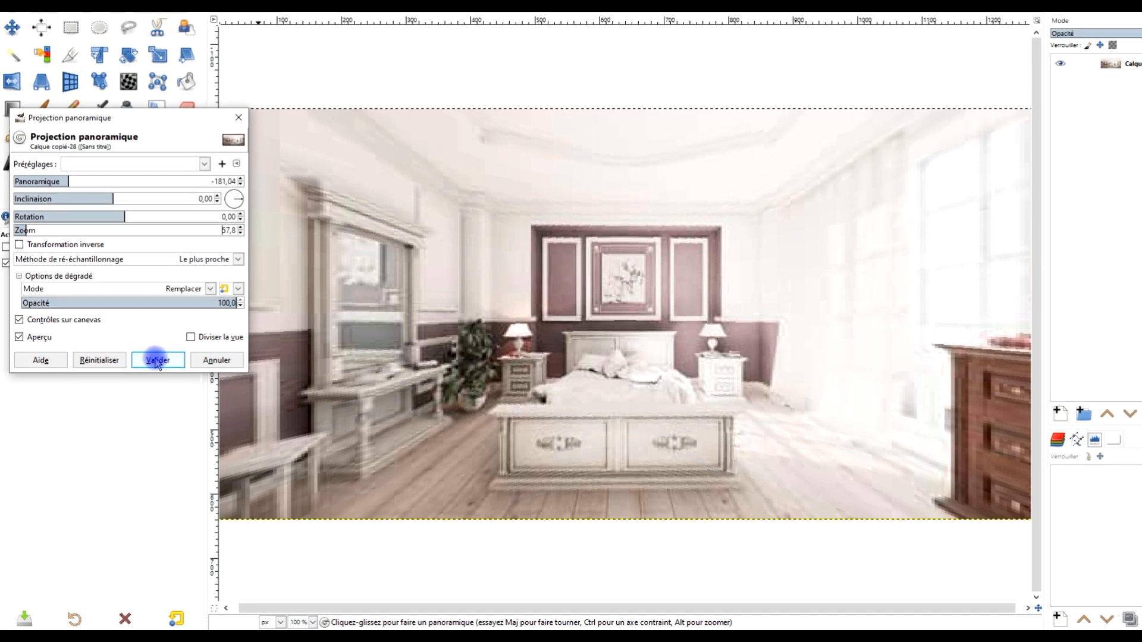
{"action": "left_click", "coordinate": [173, 333]}
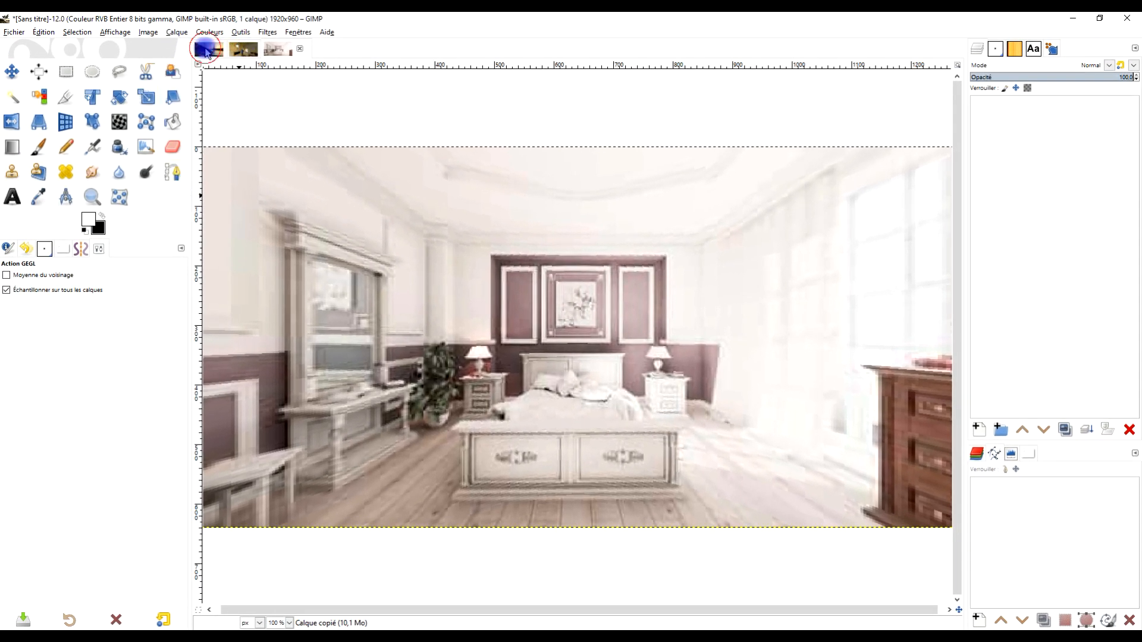
- Bring up the Eiffel Tower image and zoom in on it to examine the projected view
{"action": "left_click", "coordinate": [206, 50]}
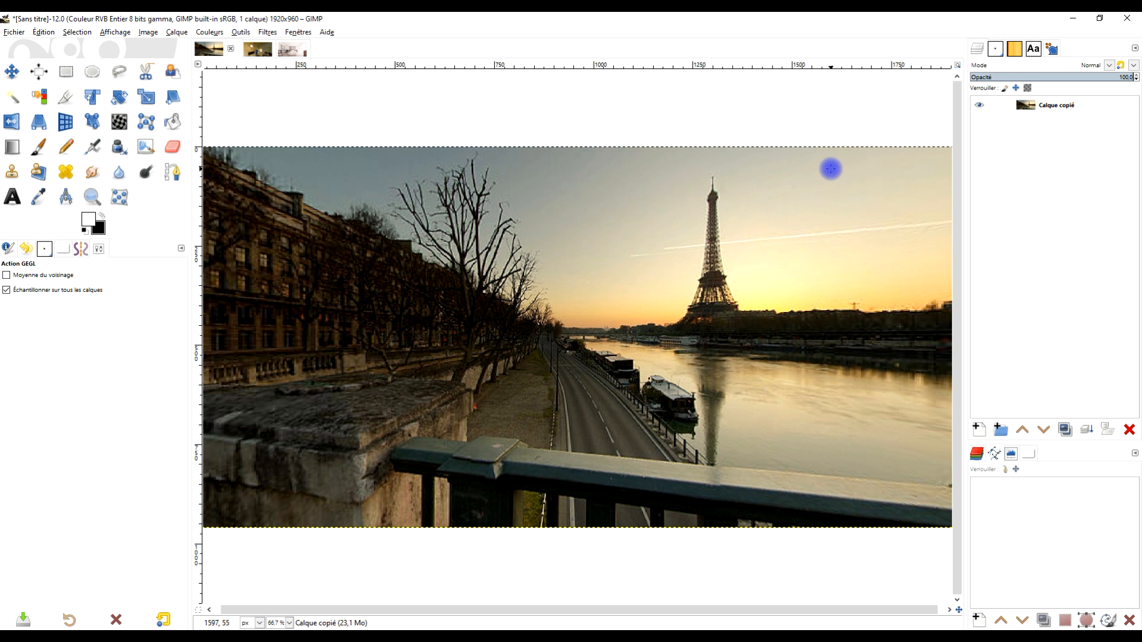
{"action": "left_click", "coordinate": [92, 197]}
{"action": "left_click_drag", "start_coordinate": [216, 134], "coordinate": [928, 541]}
{"action": "left_click_drag", "start_coordinate": [843, 439], "coordinate": [838, 416]}
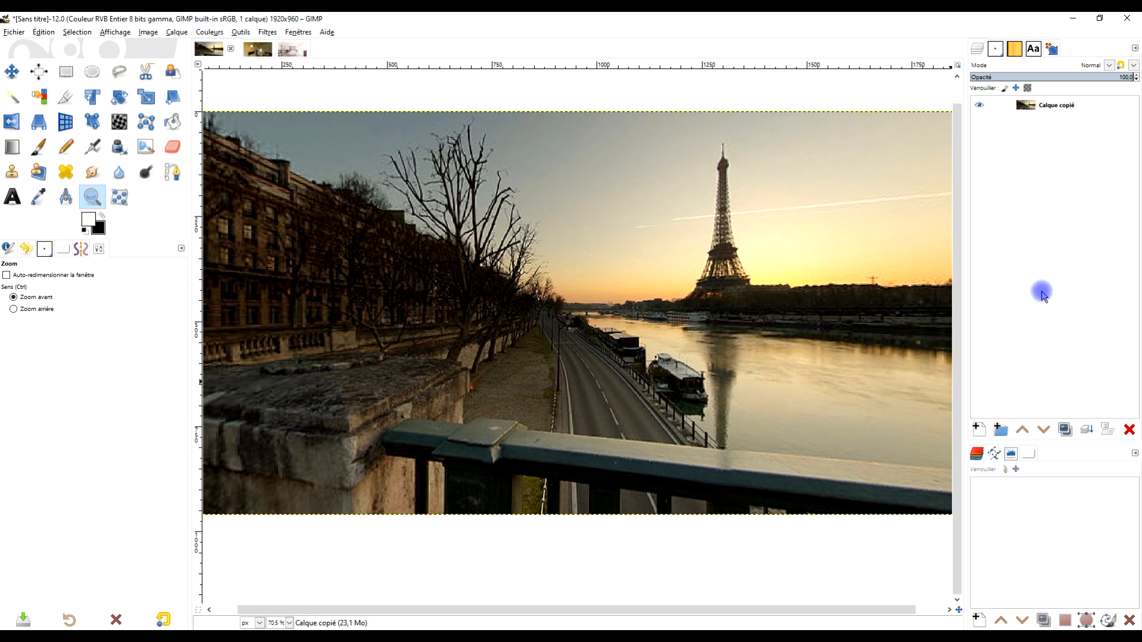